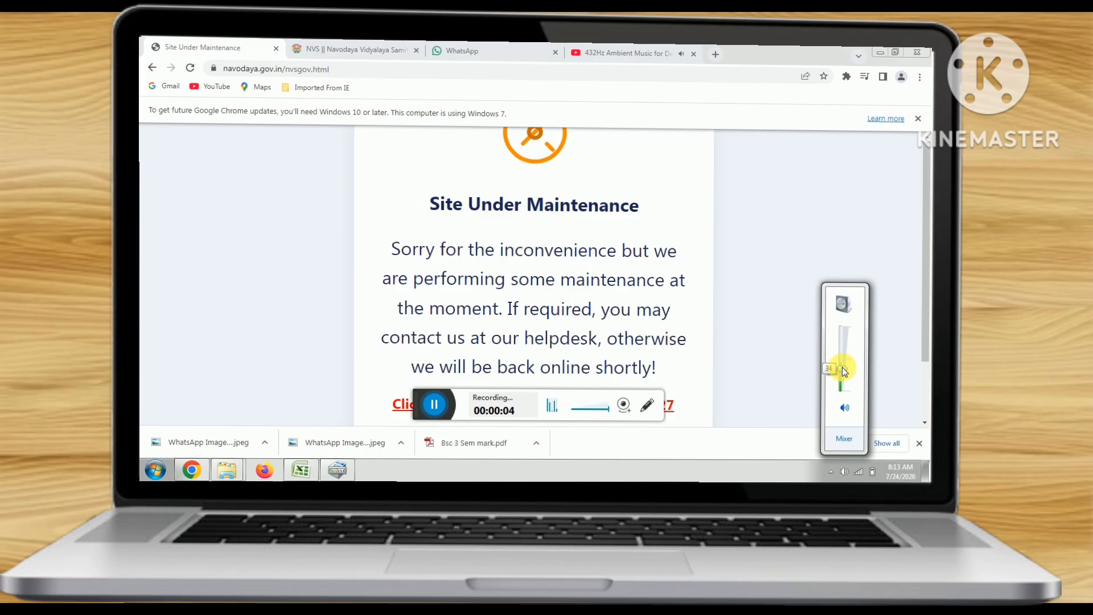
- Go to the NVS portal's Class VI JNVST (2027-28) registration page and scroll to the eligibility declaration
click(726, 340)
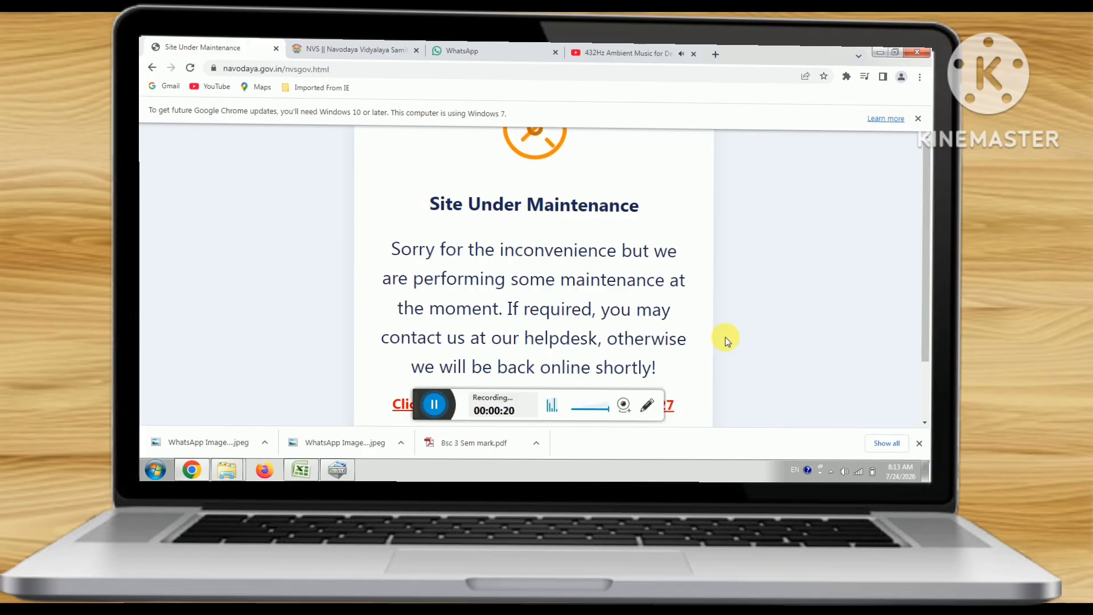
drag(422, 411, 181, 387)
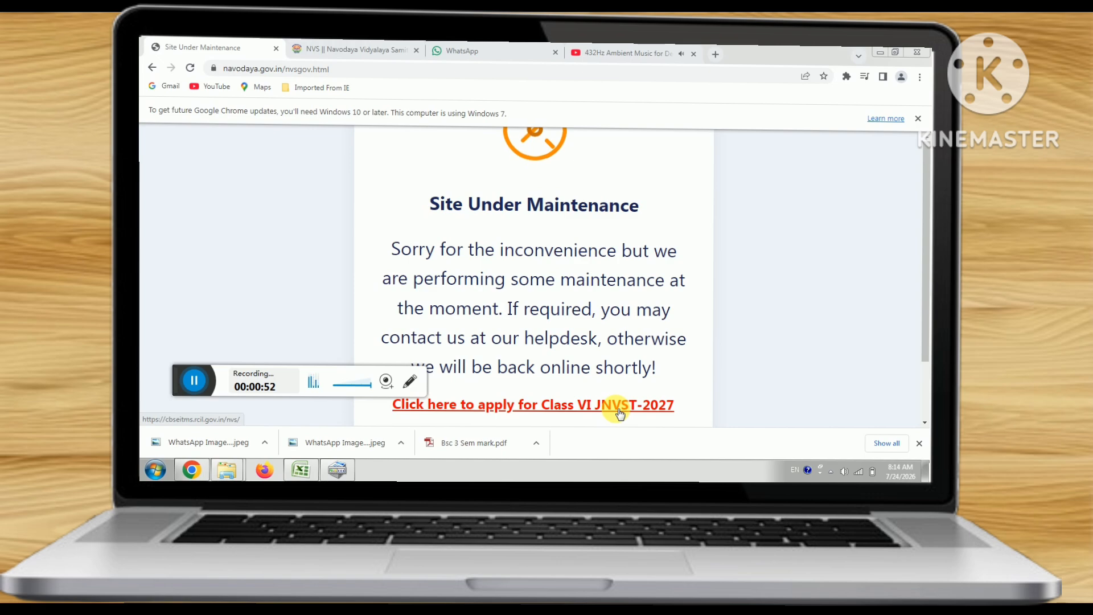
click(373, 52)
scroll(477, 303, down, 2)
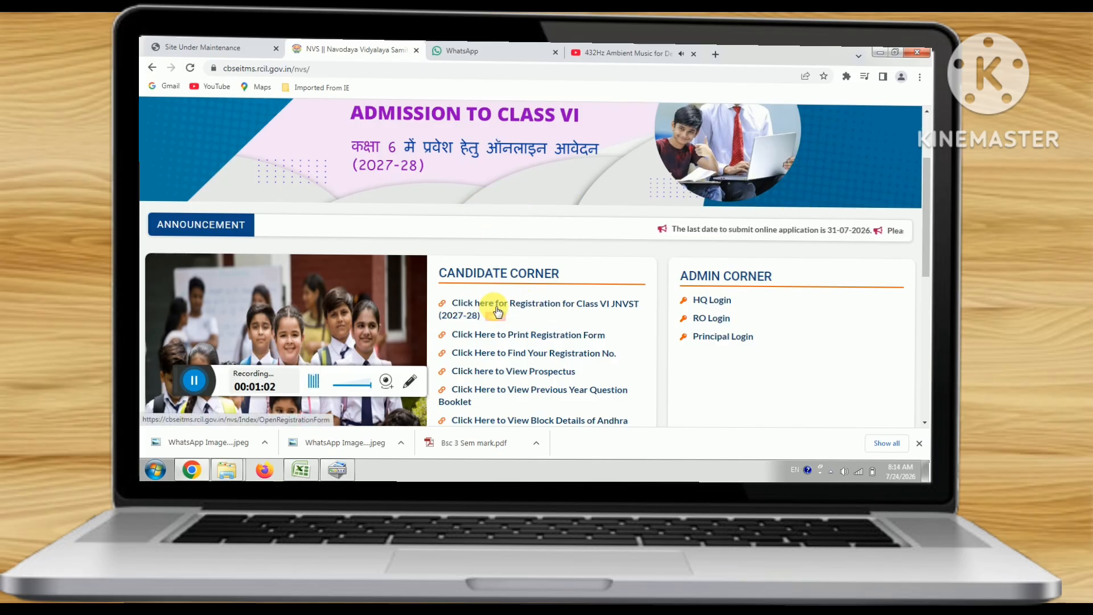
click(585, 306)
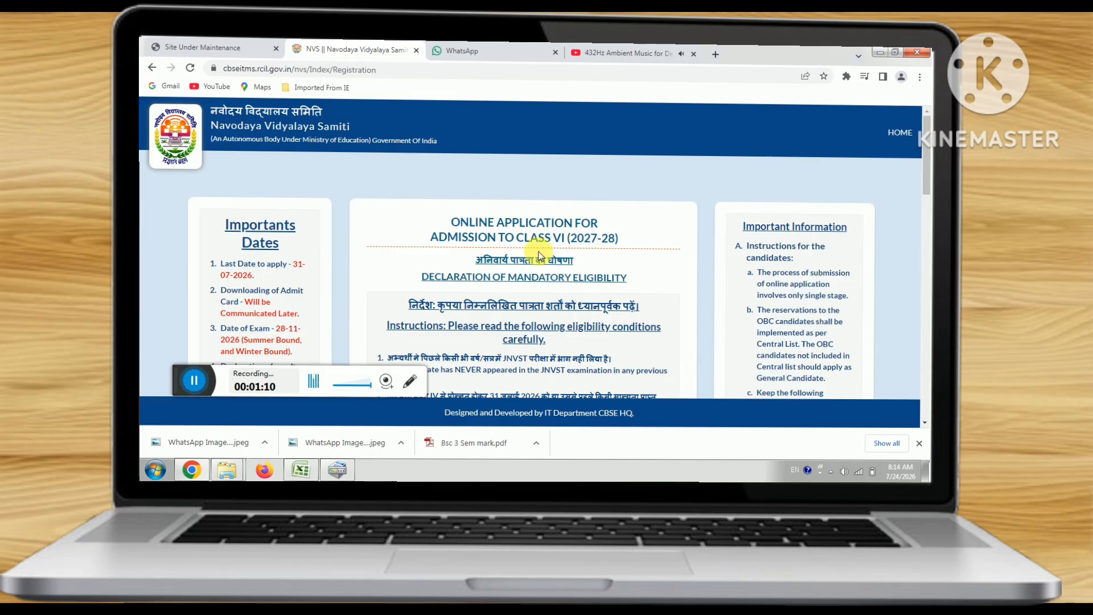
scroll(539, 254, down, 2)
scroll(539, 255, down, 5)
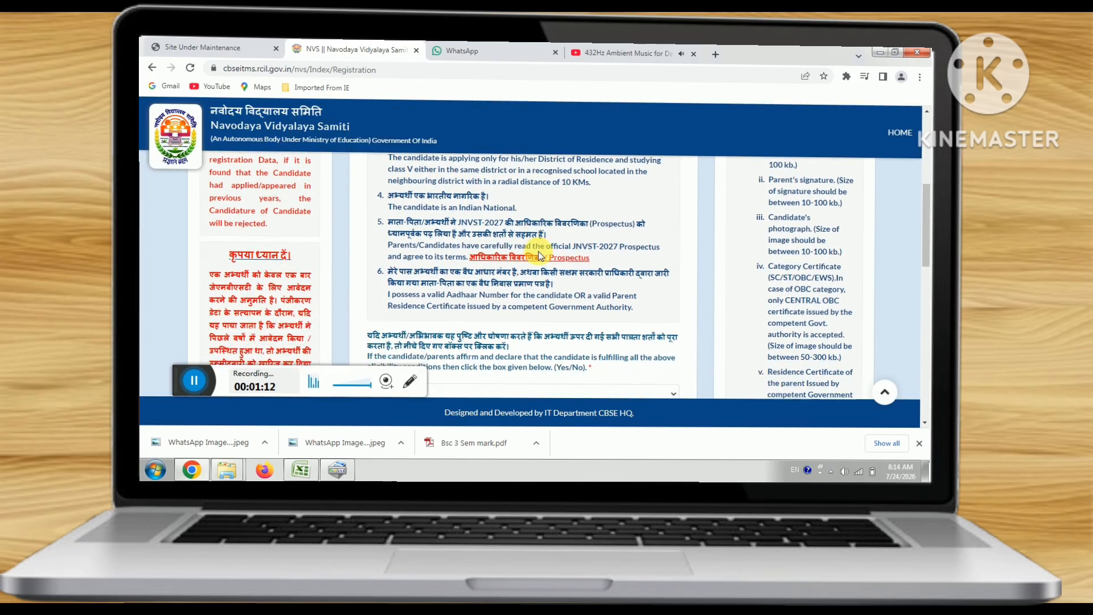
scroll(429, 208, up, 2)
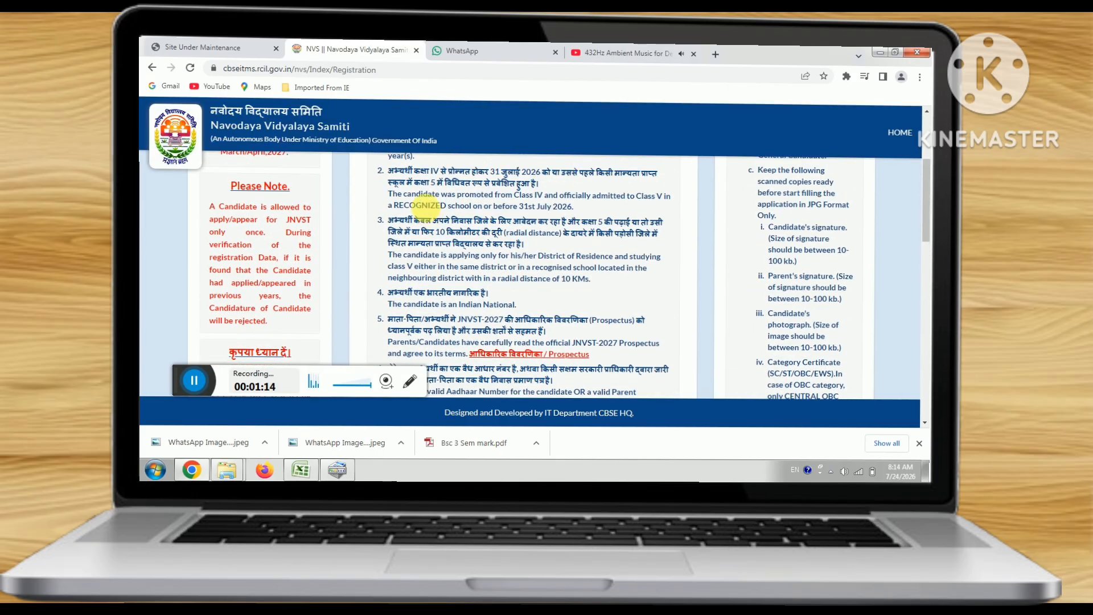
scroll(428, 202, down, 3)
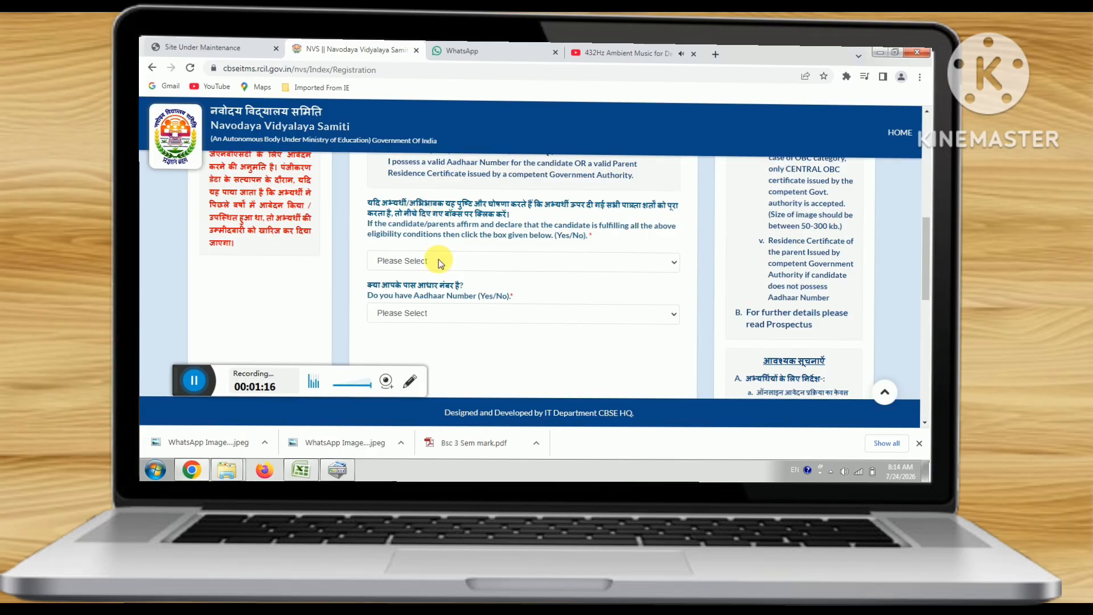
- Answer Yes to the eligibility declaration and No to having an Aadhaar number
click(439, 261)
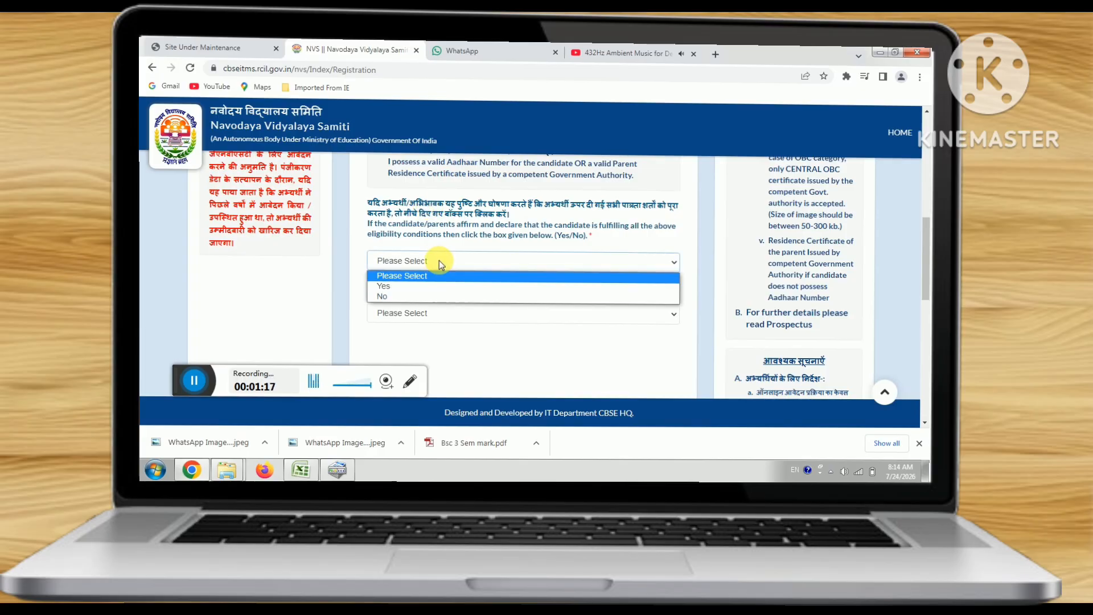
click(414, 287)
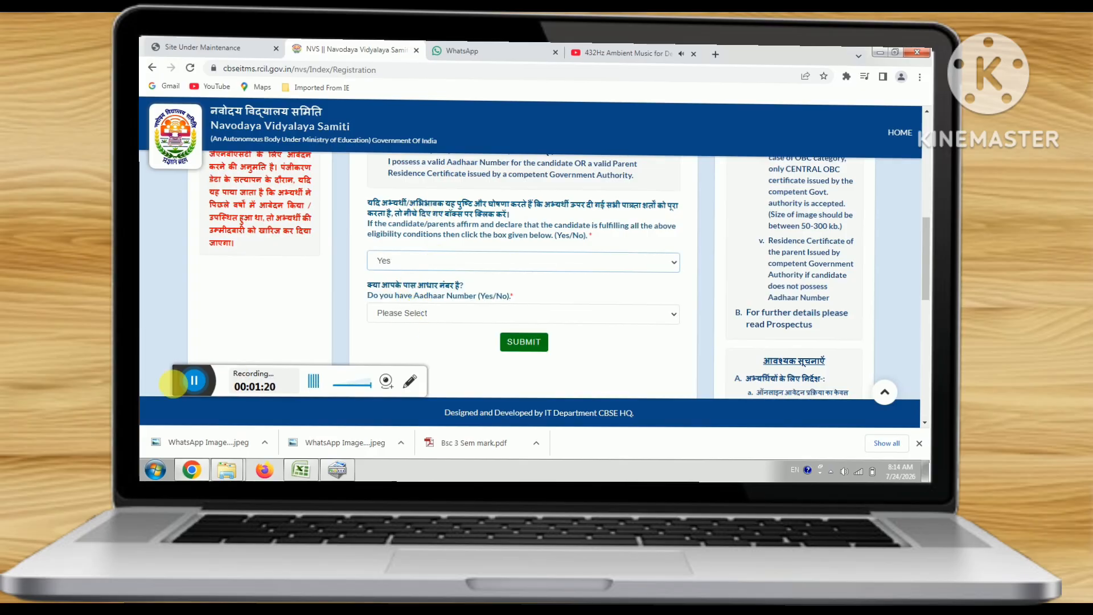
click(181, 387)
drag(181, 387, 172, 398)
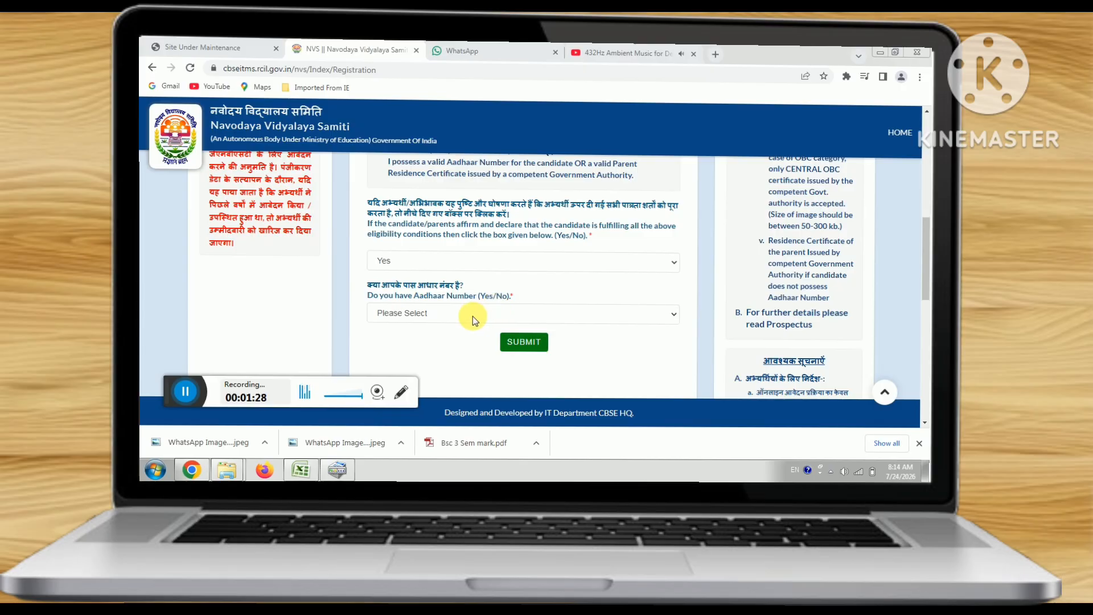
click(454, 313)
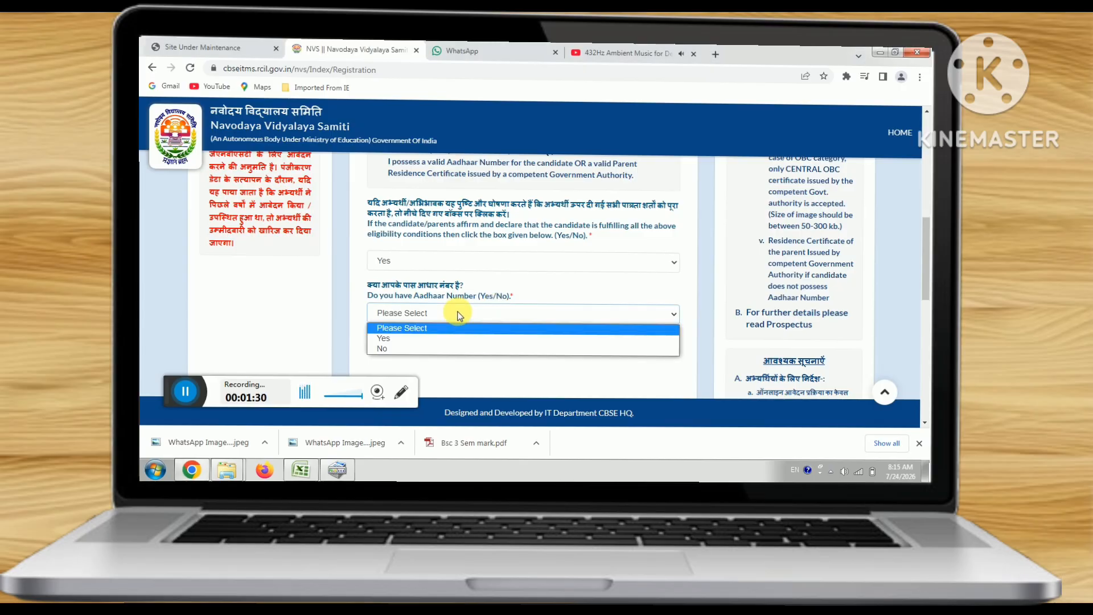
click(384, 349)
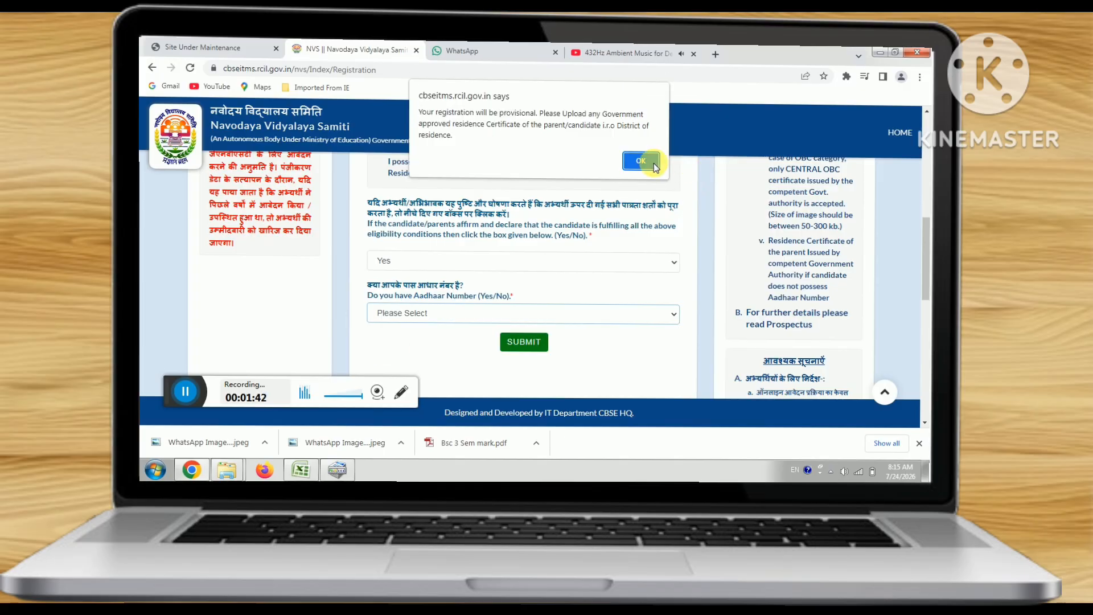
- Accept the provisional-registration alert and start choosing a residence certificate file
click(647, 163)
scroll(579, 222, down, 5)
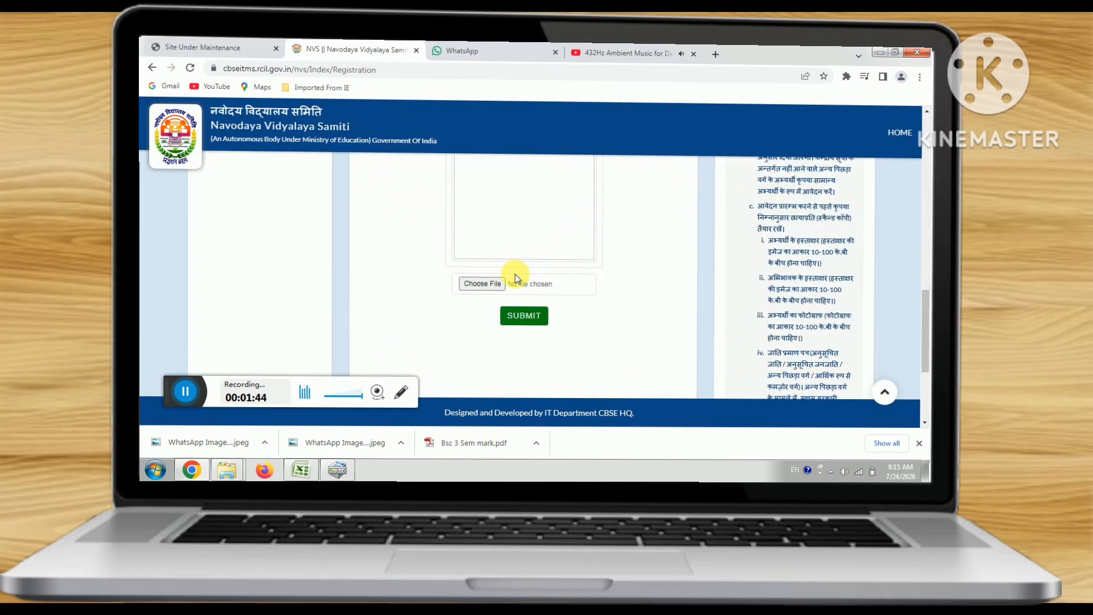
click(494, 284)
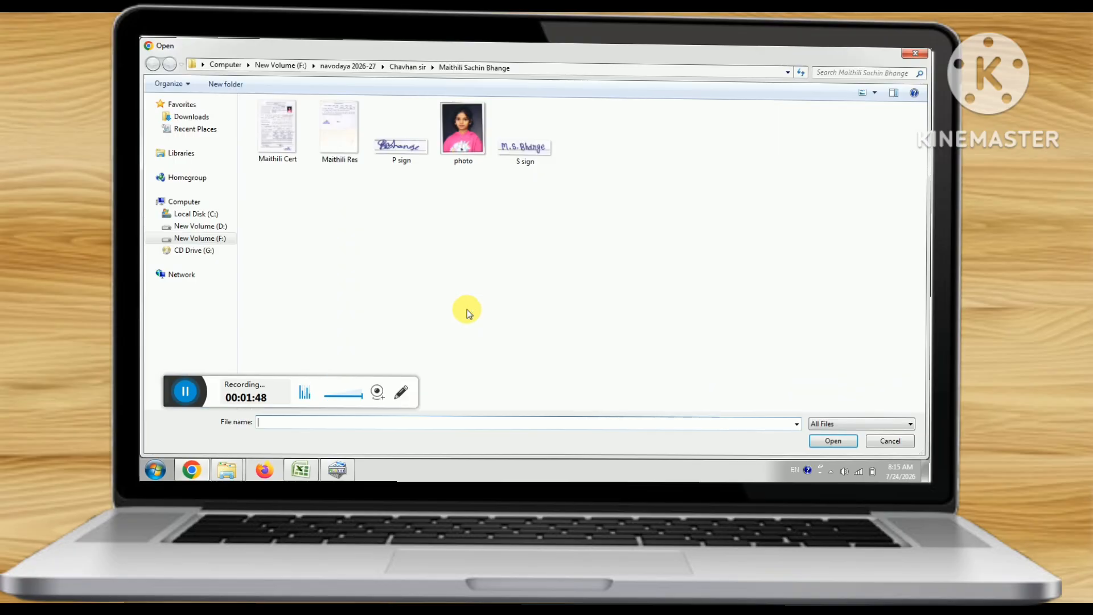
- Attach the first student's Res image from the navodaya 2026-27 folders as the residence certificate
click(357, 71)
double_click(297, 130)
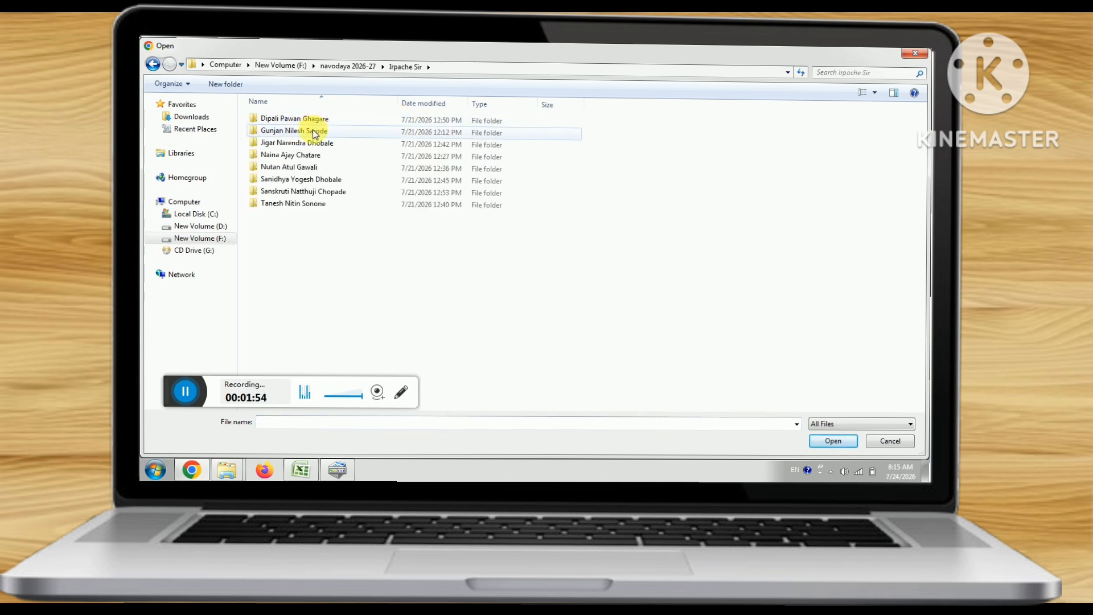
double_click(314, 132)
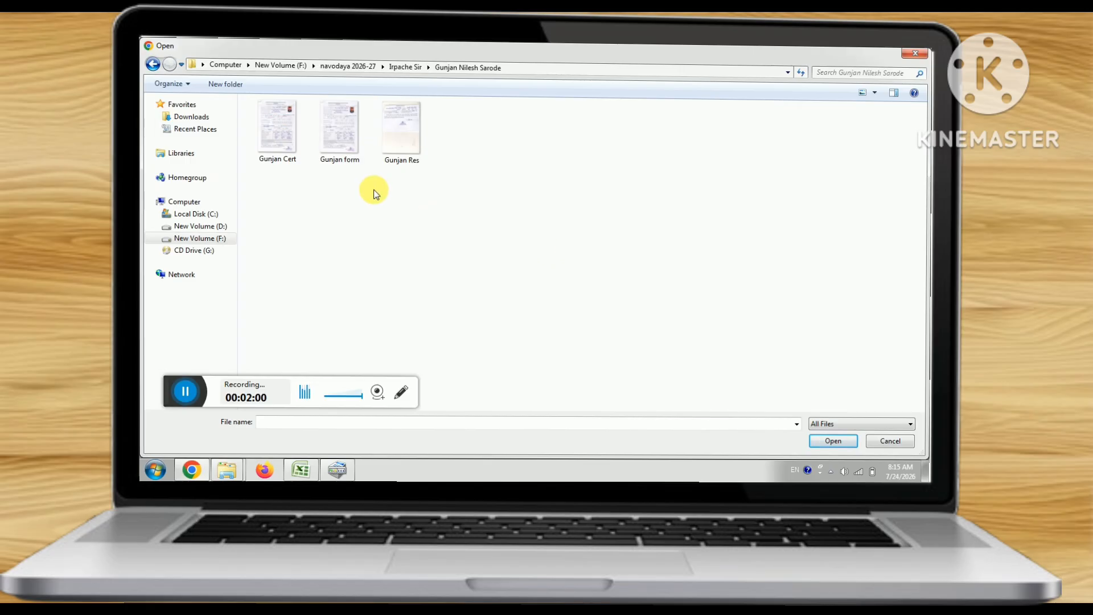
click(410, 67)
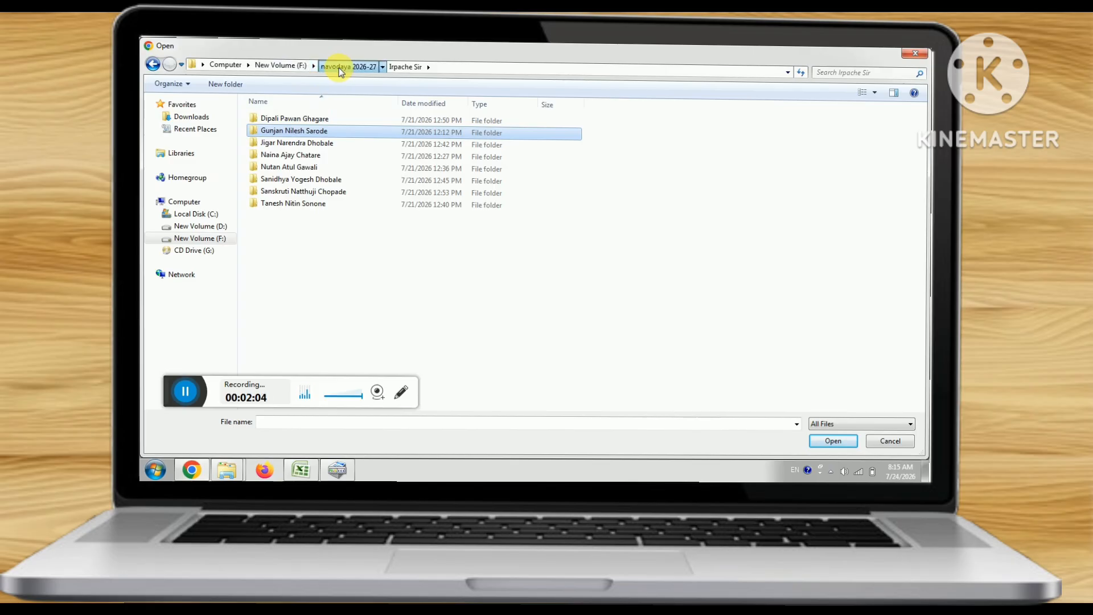
click(340, 69)
double_click(276, 117)
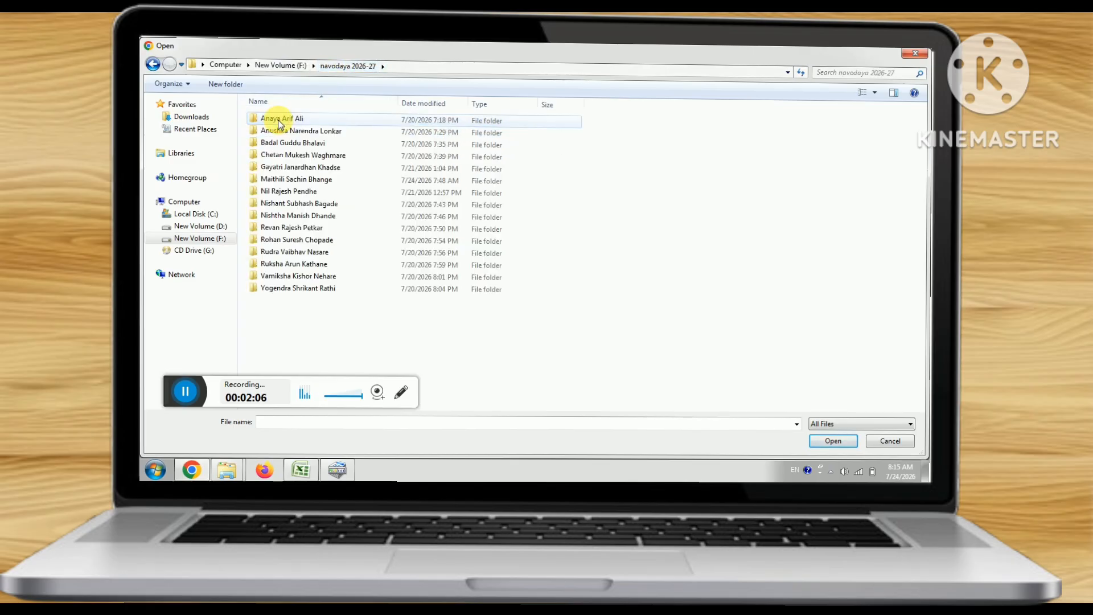
double_click(278, 121)
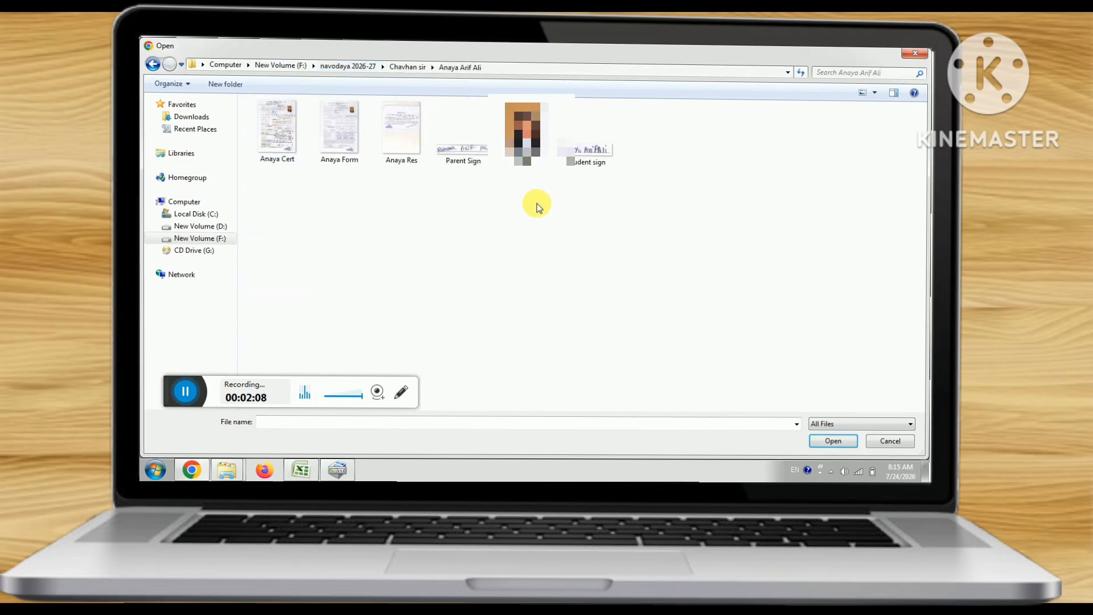
double_click(414, 126)
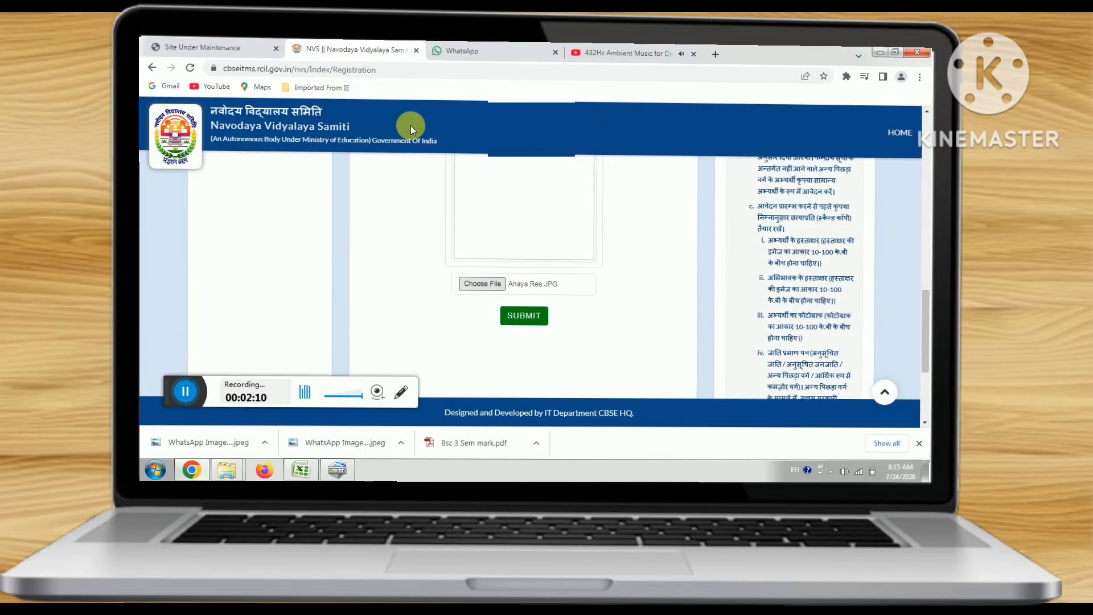
- Submit the declaration with the attached certificate to load the Class VI application form
click(539, 317)
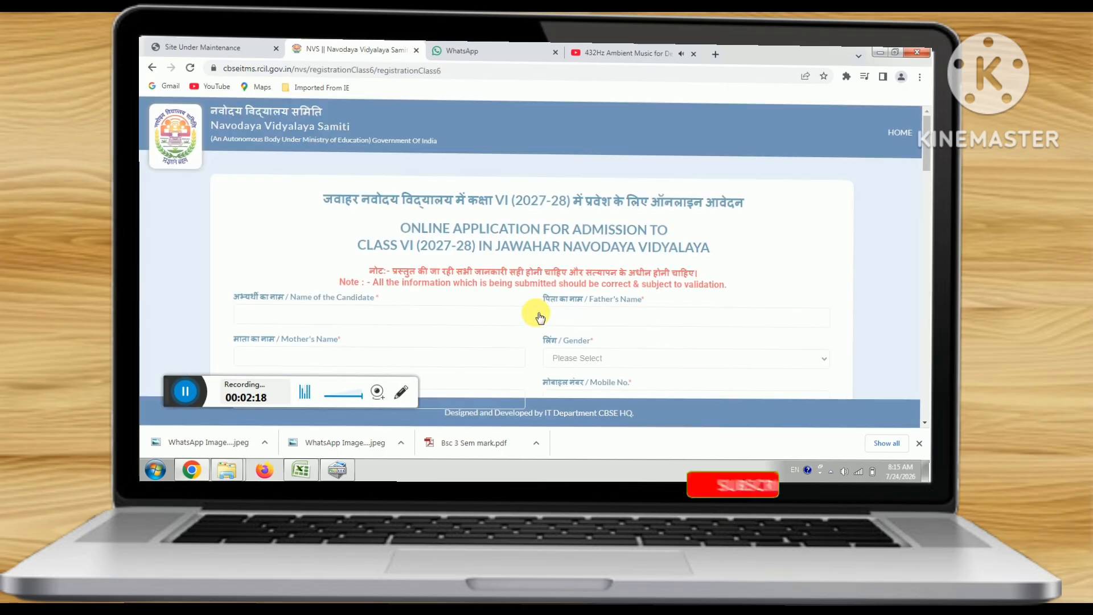
scroll(541, 265, down, 1)
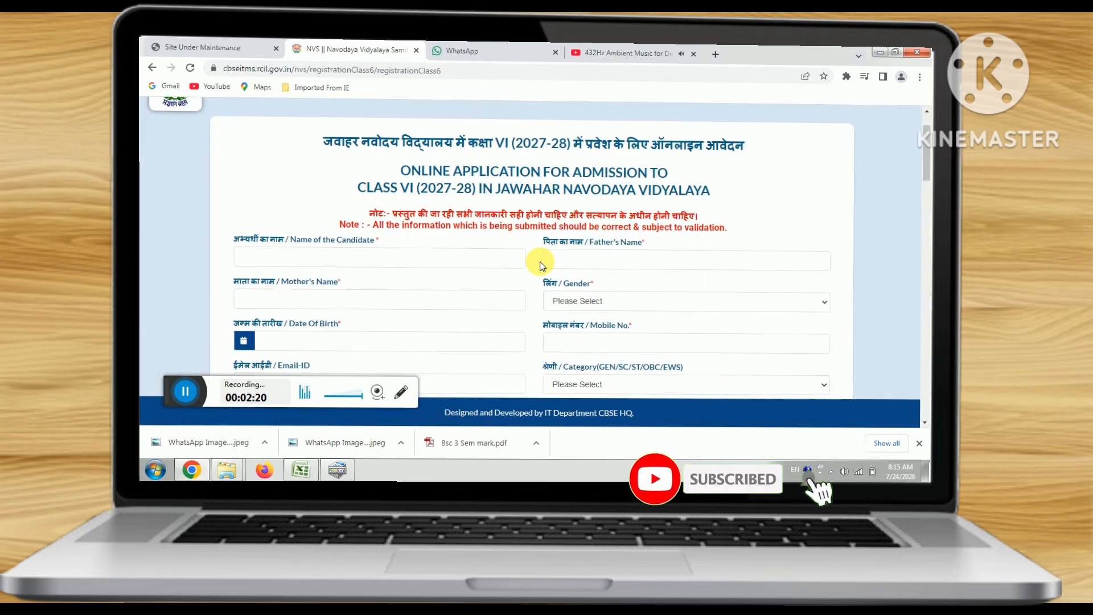
- Fill the Name of the Candidate, Father's Name and Mother's Name fields
click(420, 258)
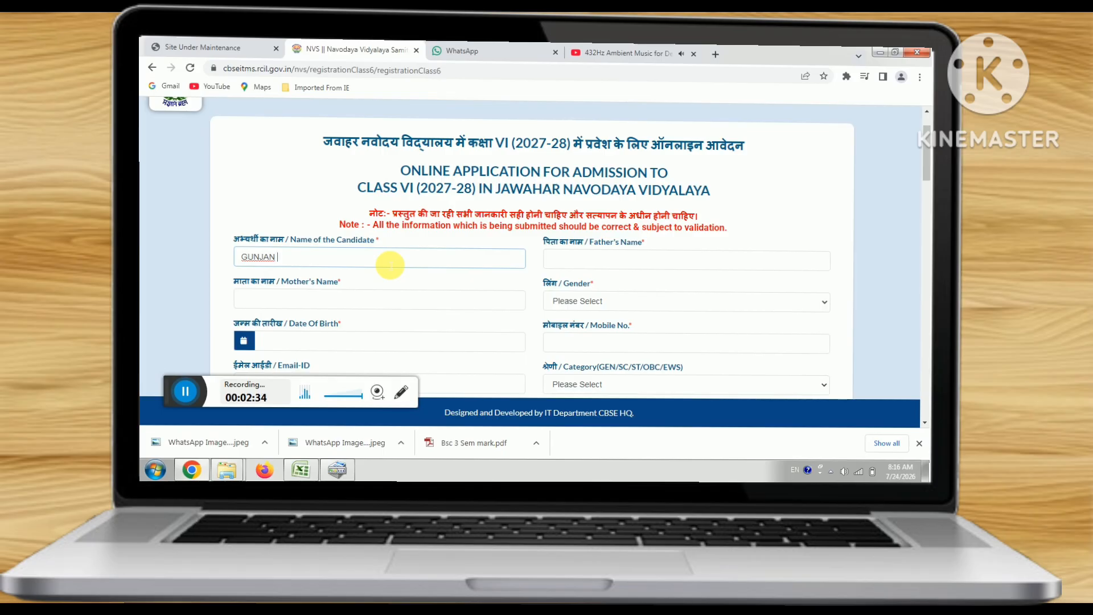
click(610, 264)
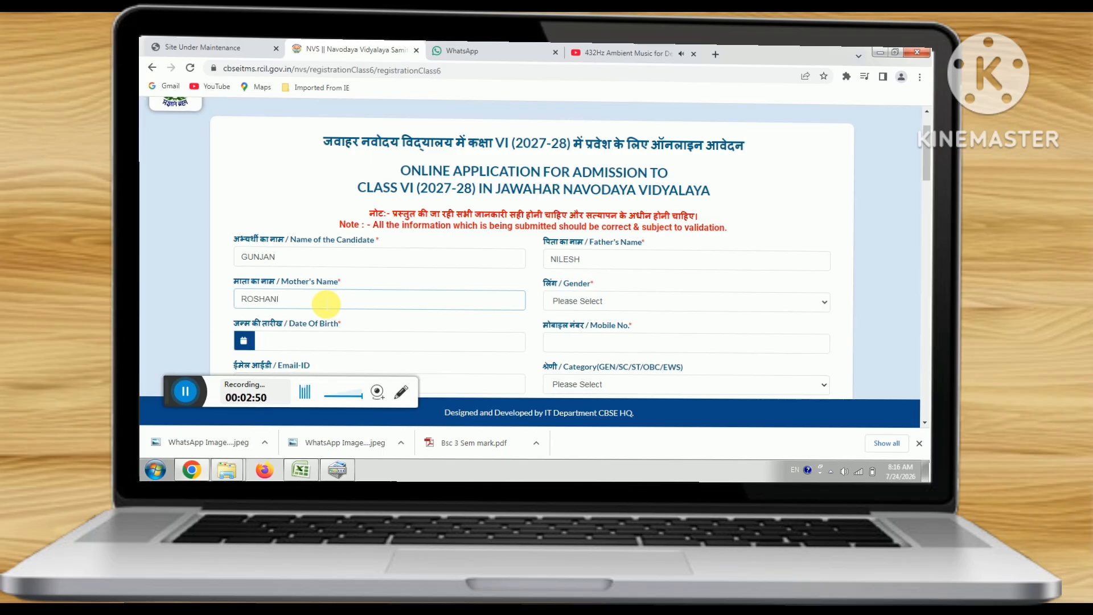
scroll(581, 302, down, 1)
click(577, 245)
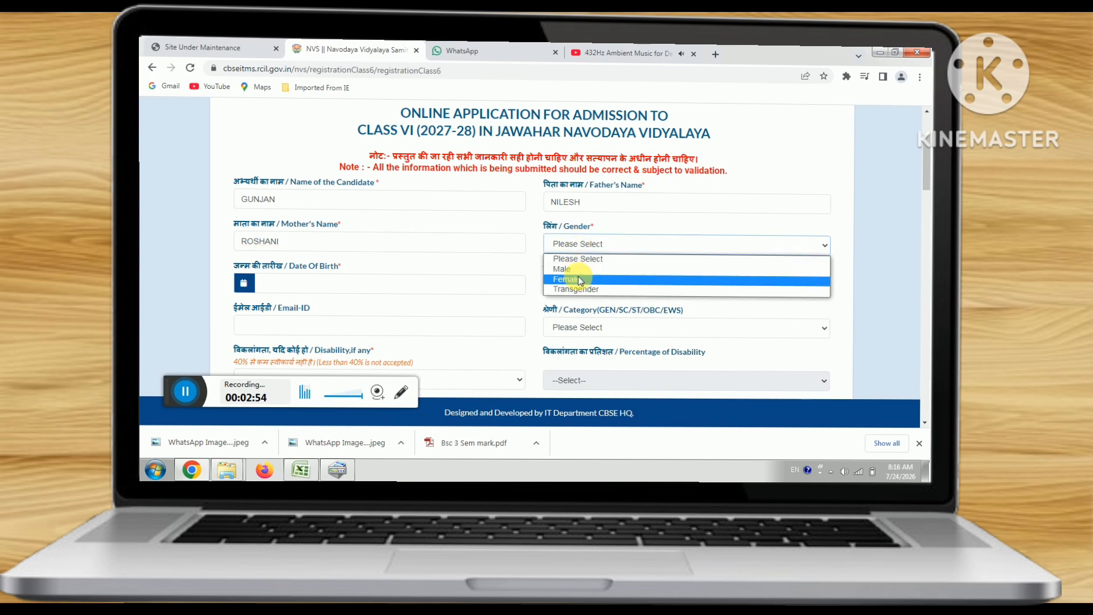
- Set gender to Female and pick 01-08-2016 as the date of birth
click(577, 279)
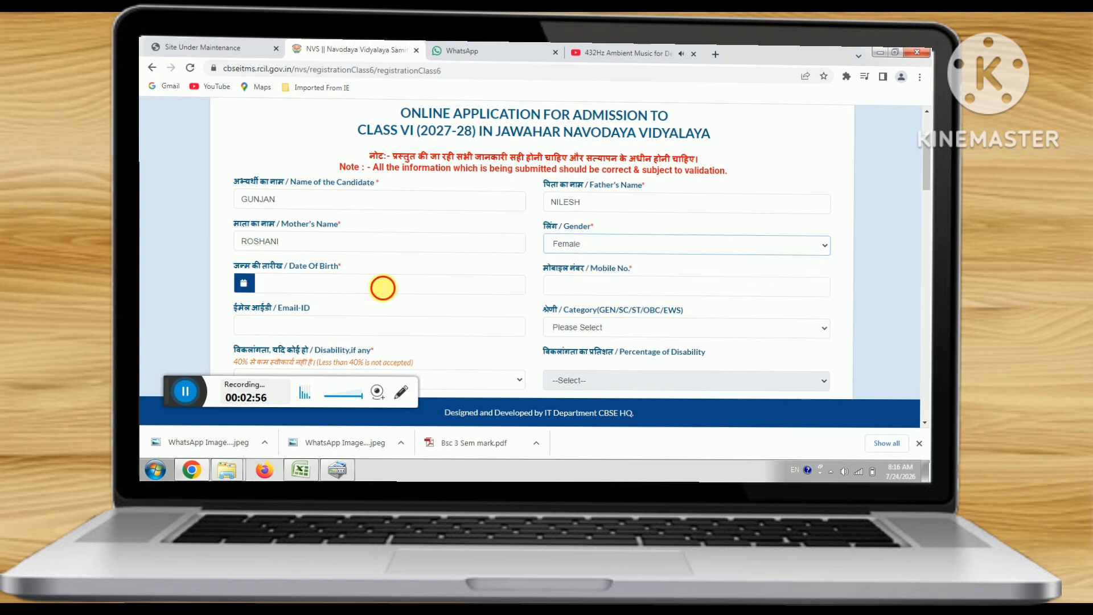
click(383, 286)
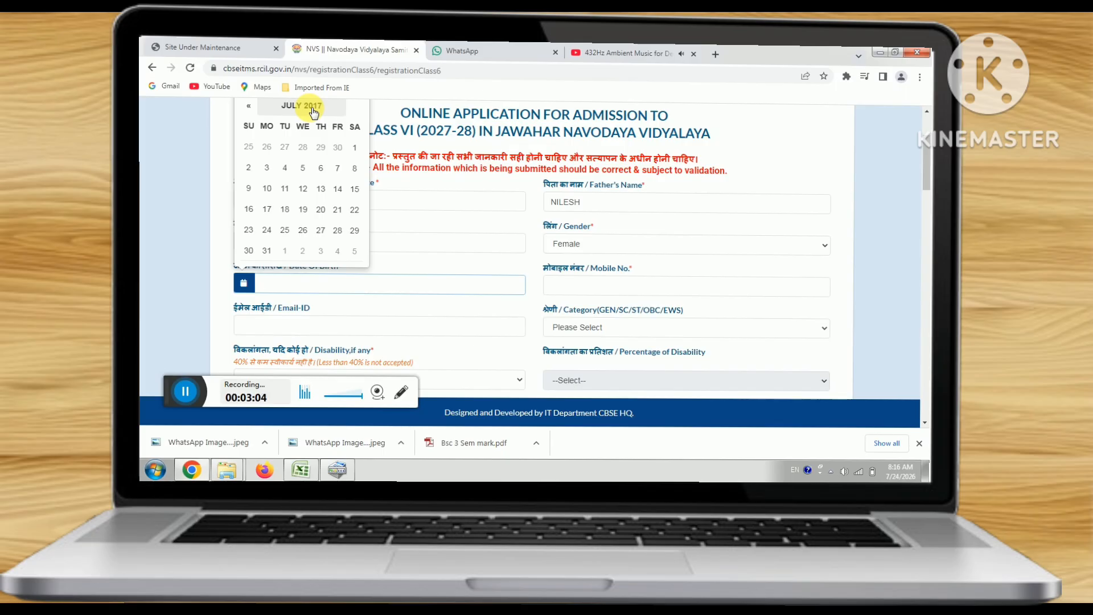
click(312, 109)
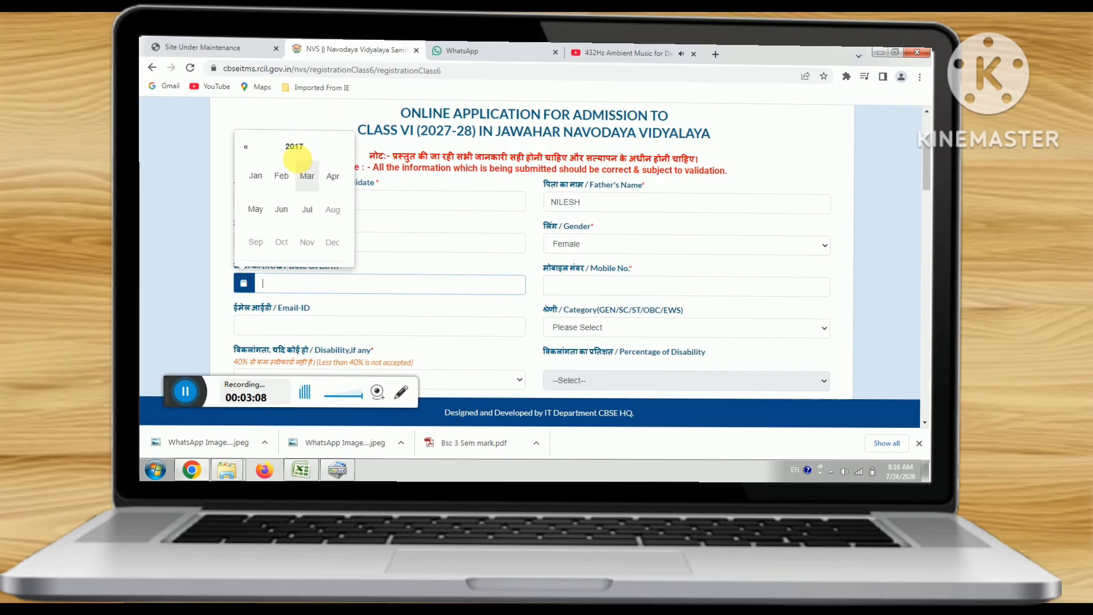
click(246, 147)
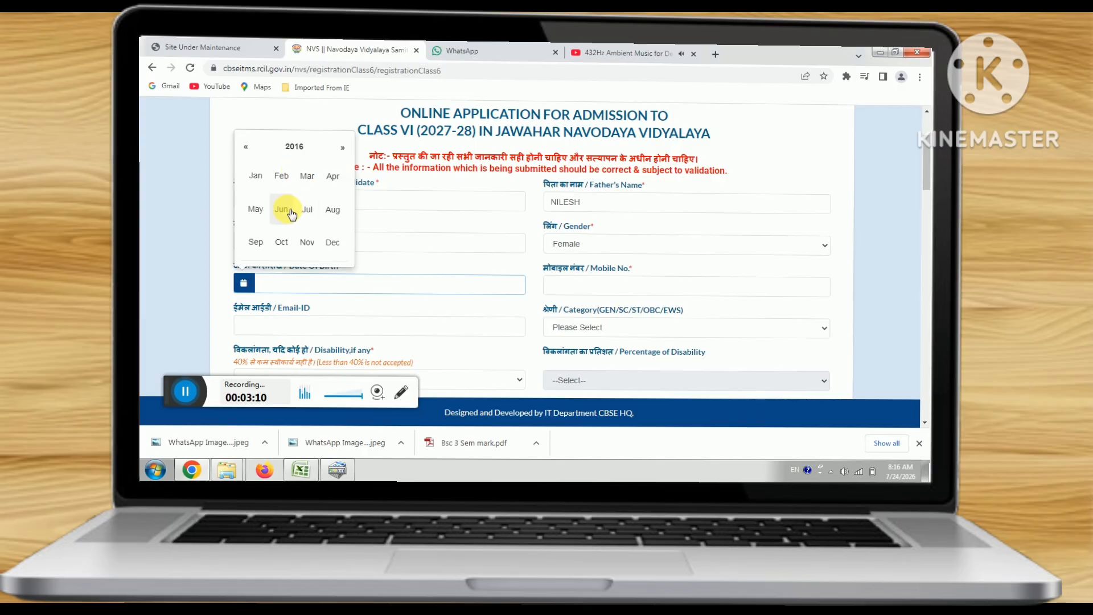
click(334, 209)
click(264, 151)
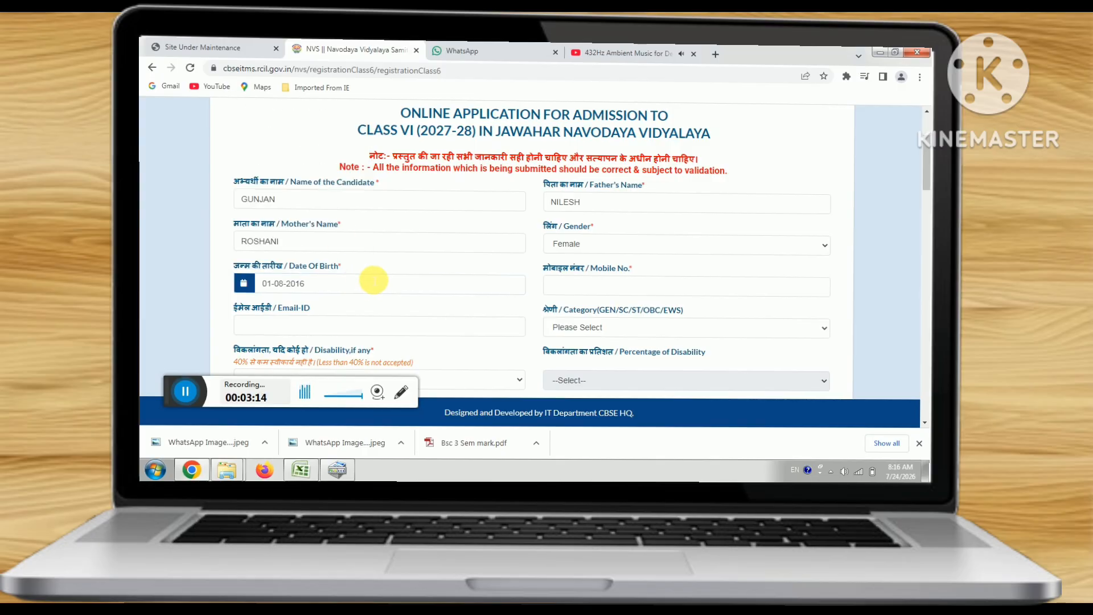
scroll(513, 256, down, 2)
- Enter the candidate's mobile number and choose OBC as the category
click(561, 181)
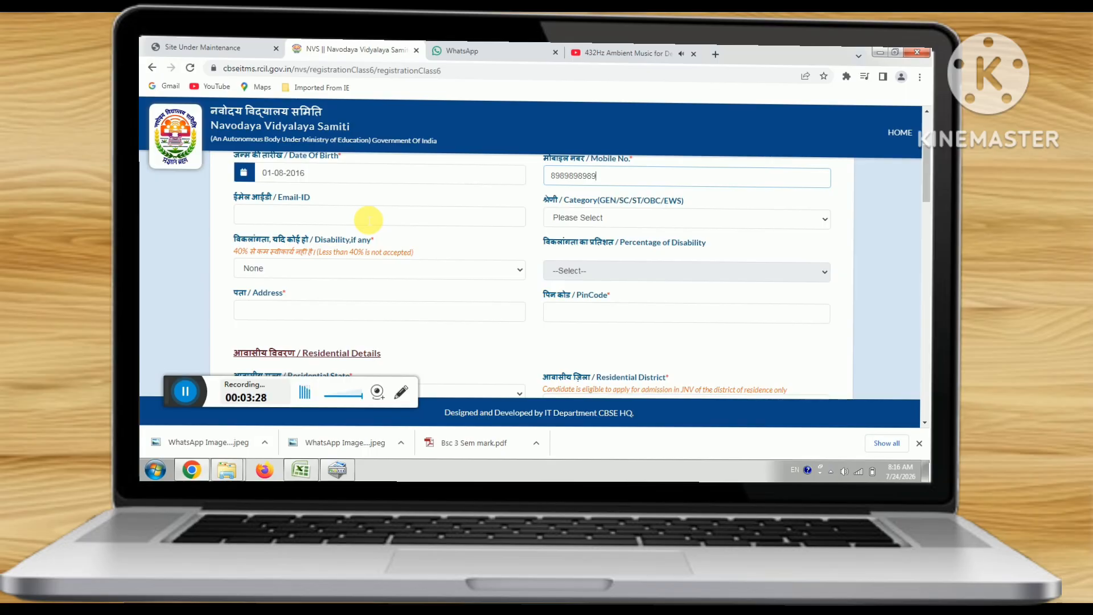
click(609, 219)
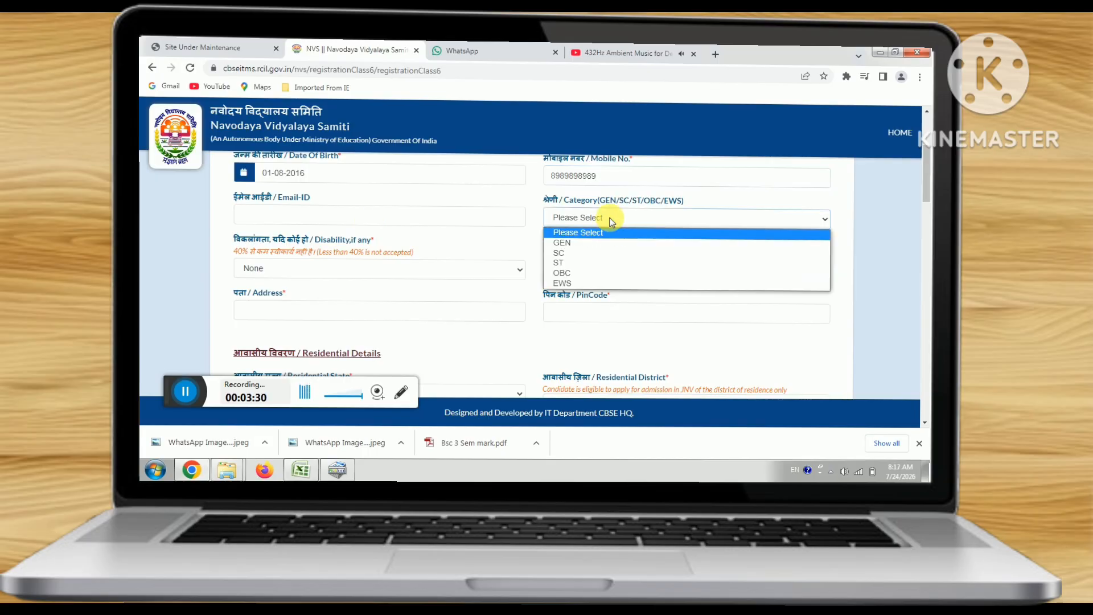
click(580, 273)
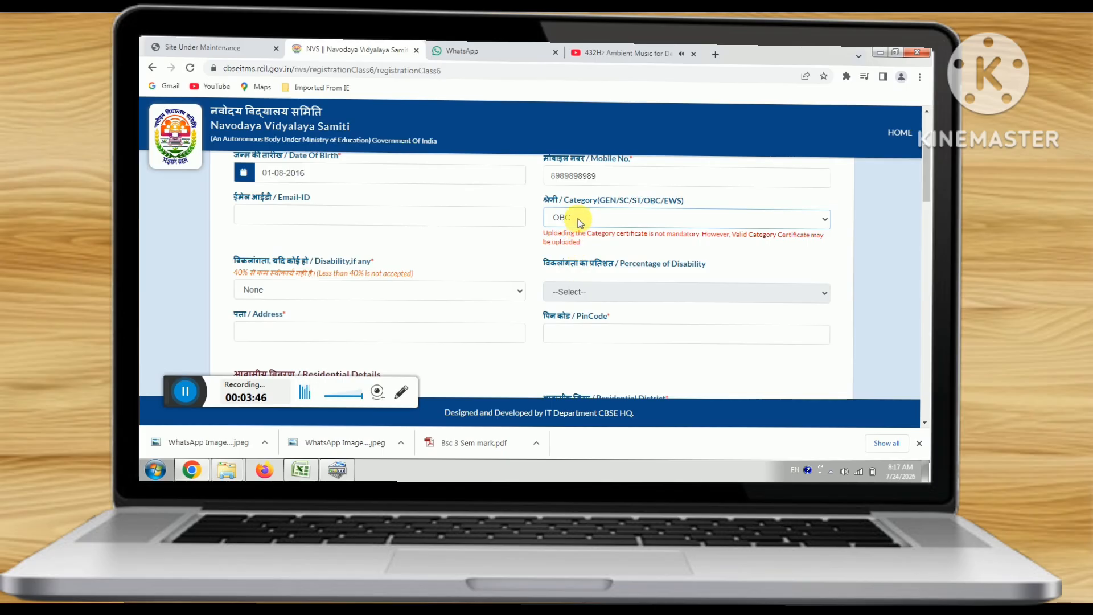
click(579, 221)
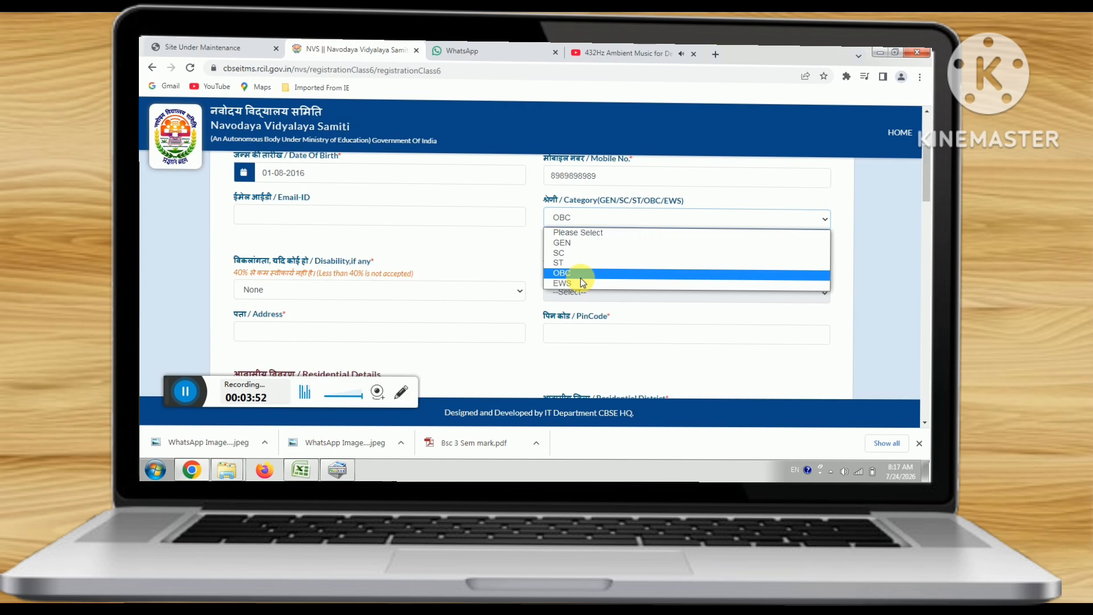
click(473, 251)
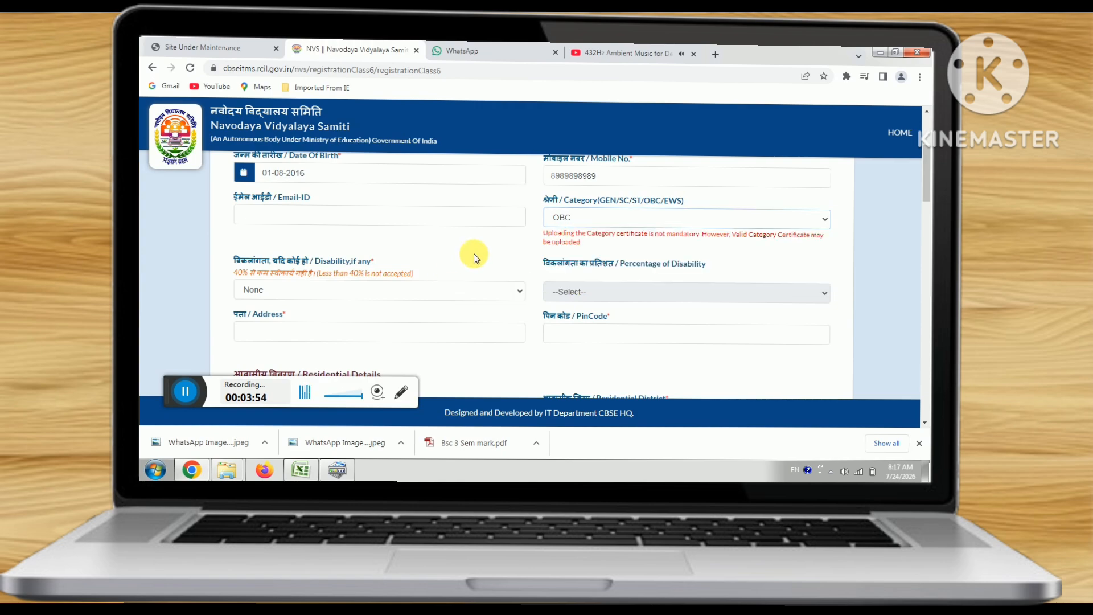
scroll(472, 251, down, 1)
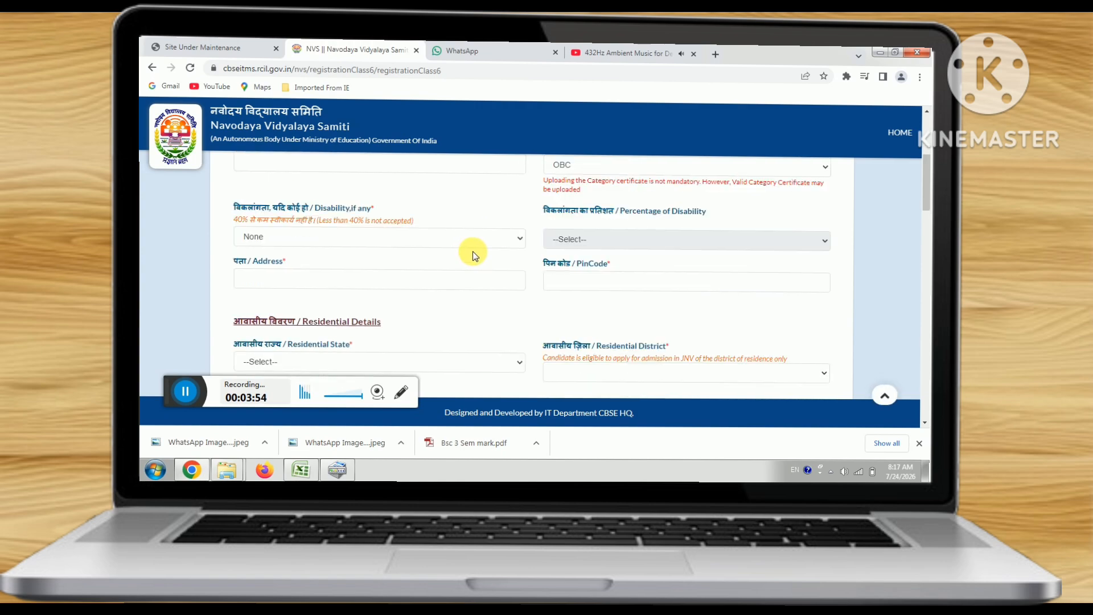
click(302, 234)
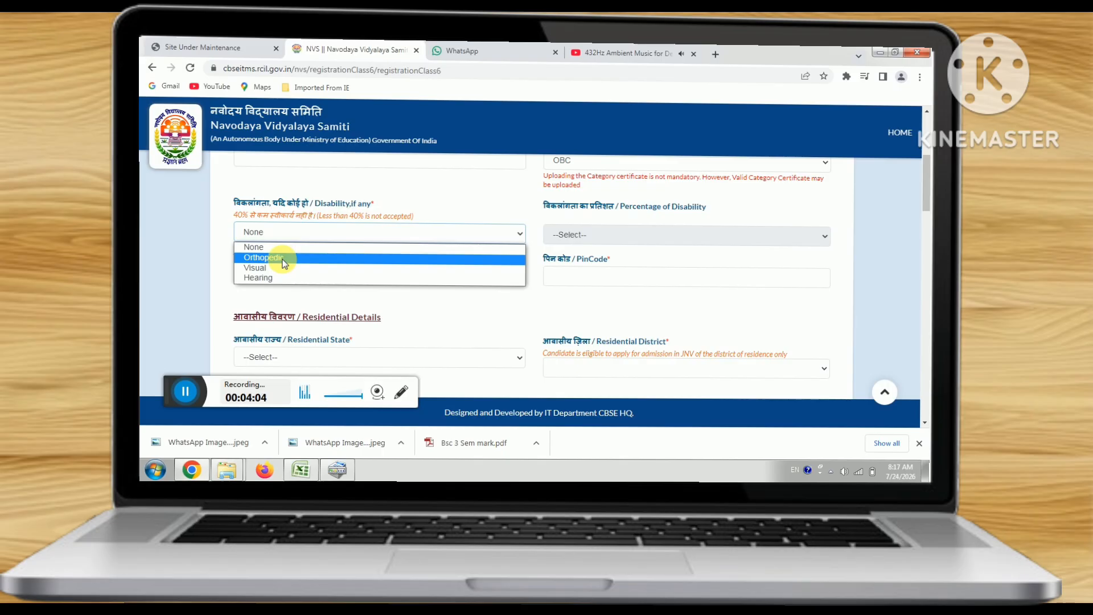
- Leave the Disability field set to None after briefly choosing Visual
click(321, 244)
click(313, 235)
click(288, 265)
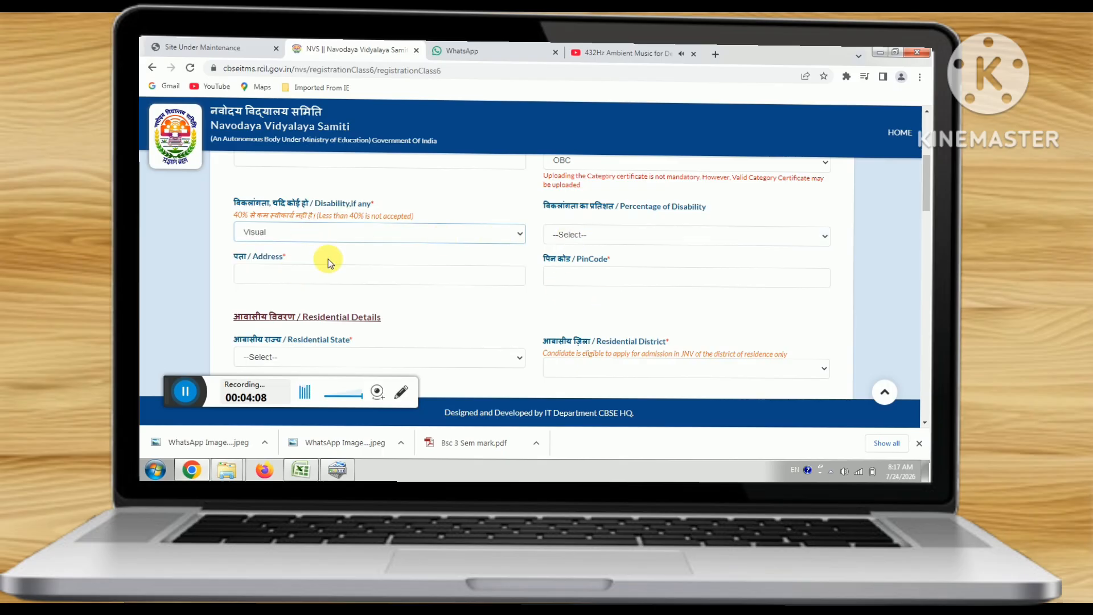
click(300, 235)
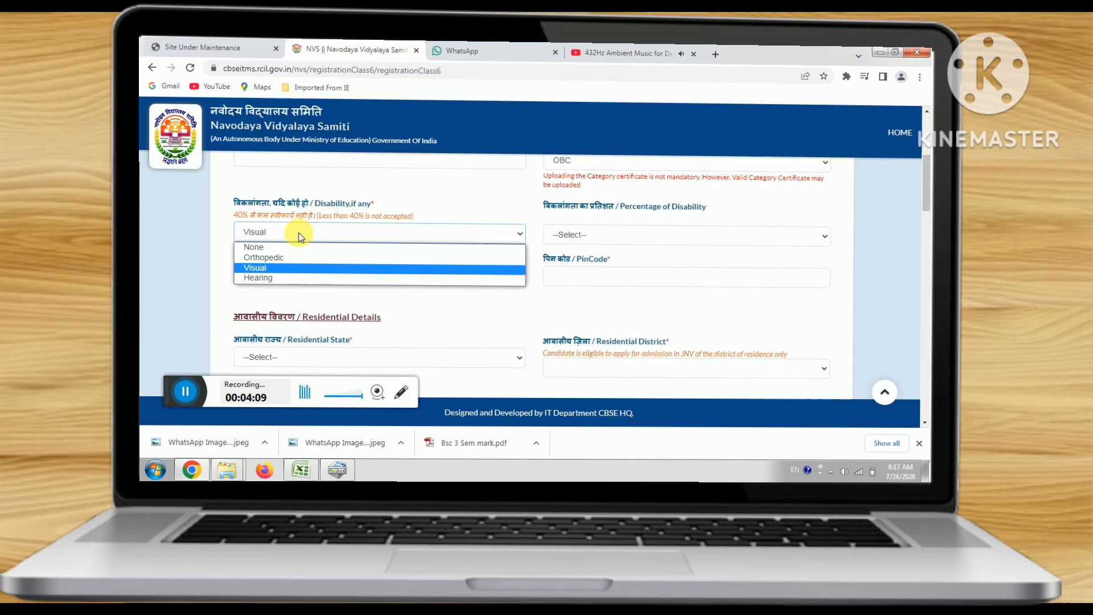
click(263, 249)
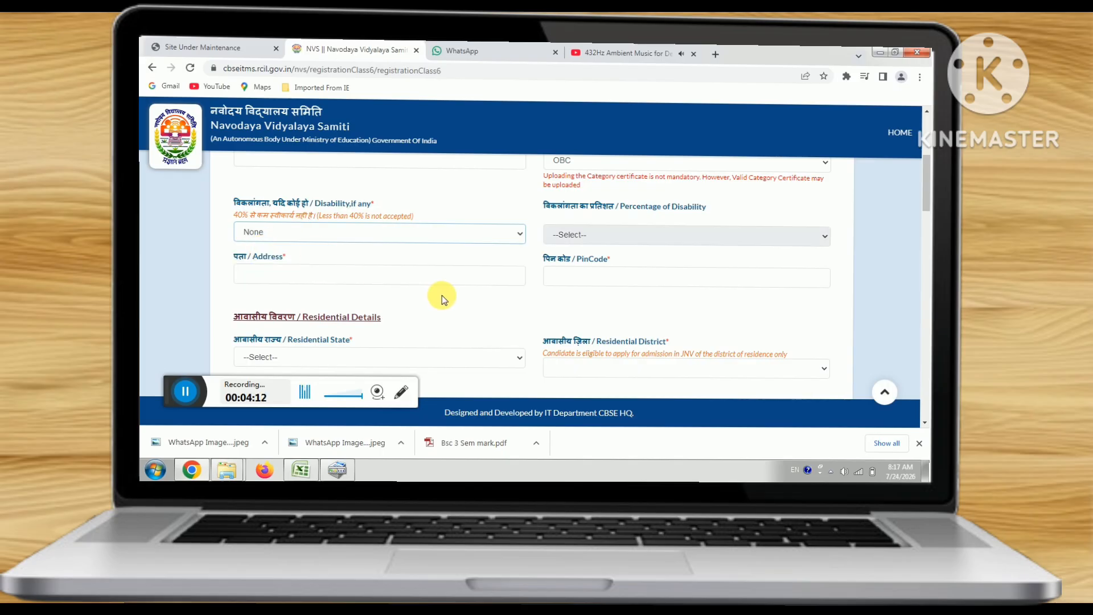
- Enter the candidate's address and PIN code
click(359, 282)
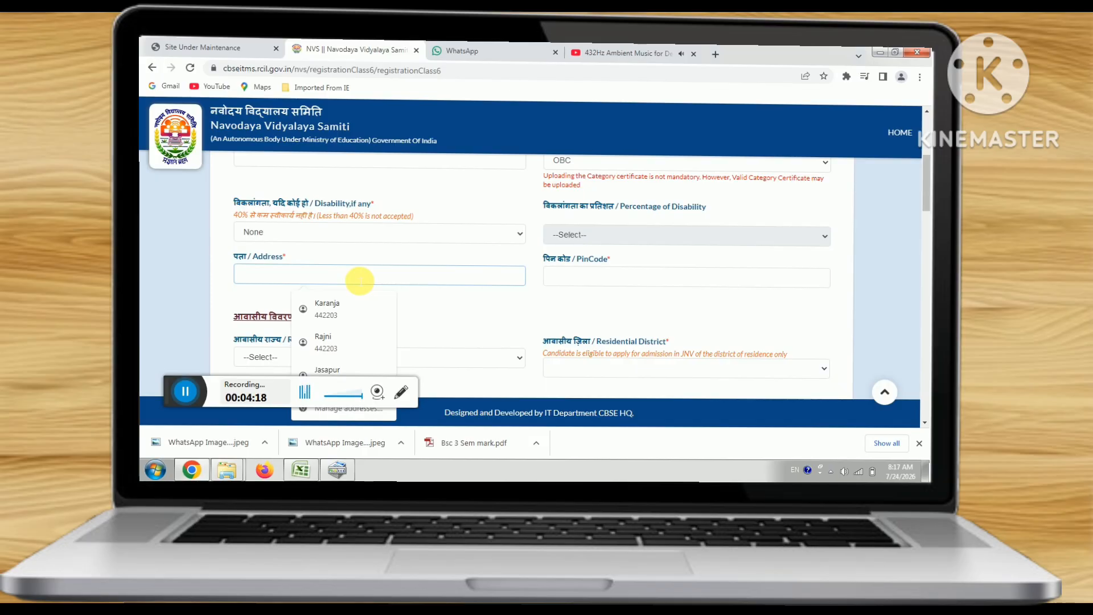
text(KARANJA)
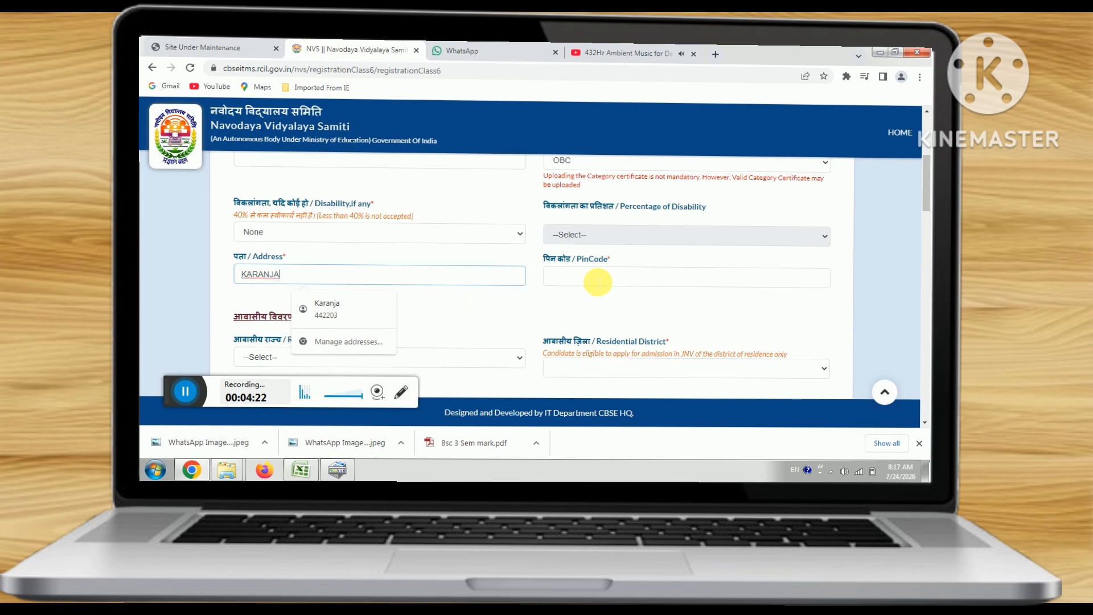
click(598, 282)
text(442203)
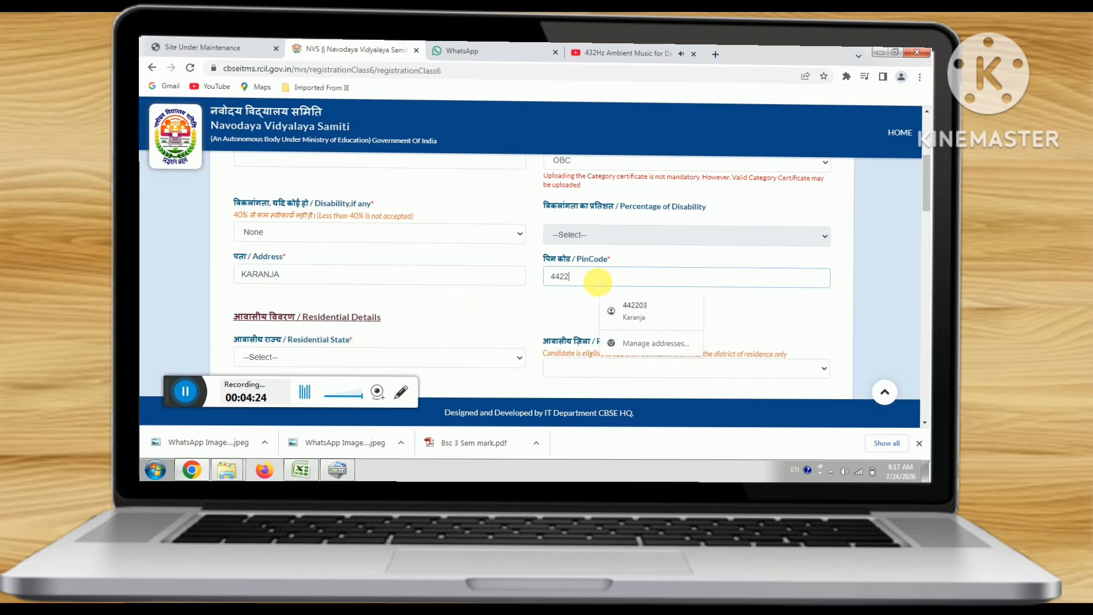
- Set the residential state to MAHARASHTRA and the residential district to WARDHA
click(551, 306)
scroll(552, 306, down, 1)
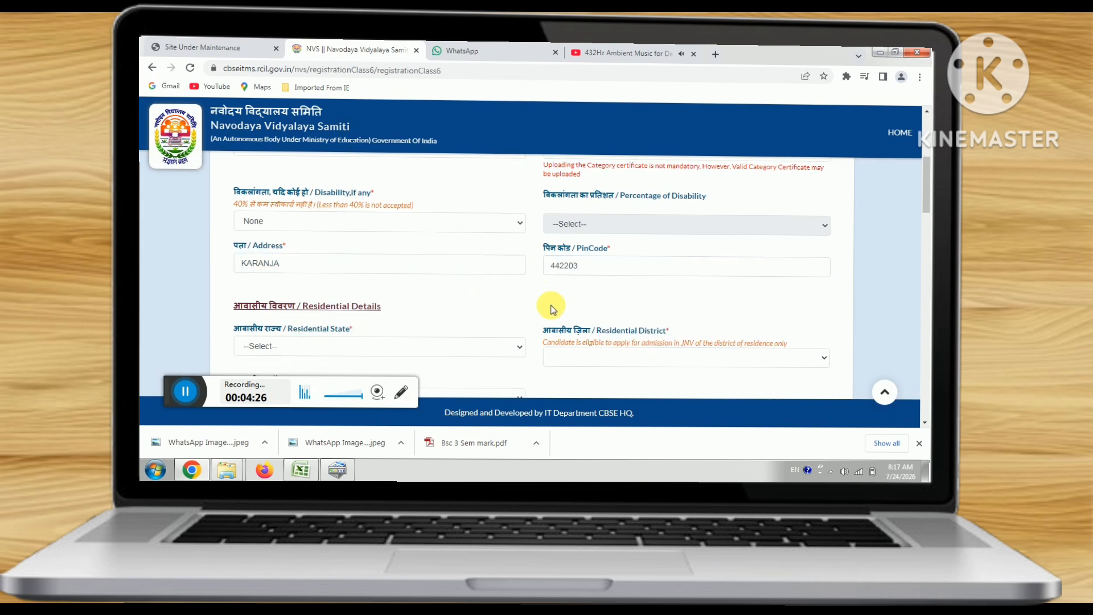
scroll(522, 254, down, 1)
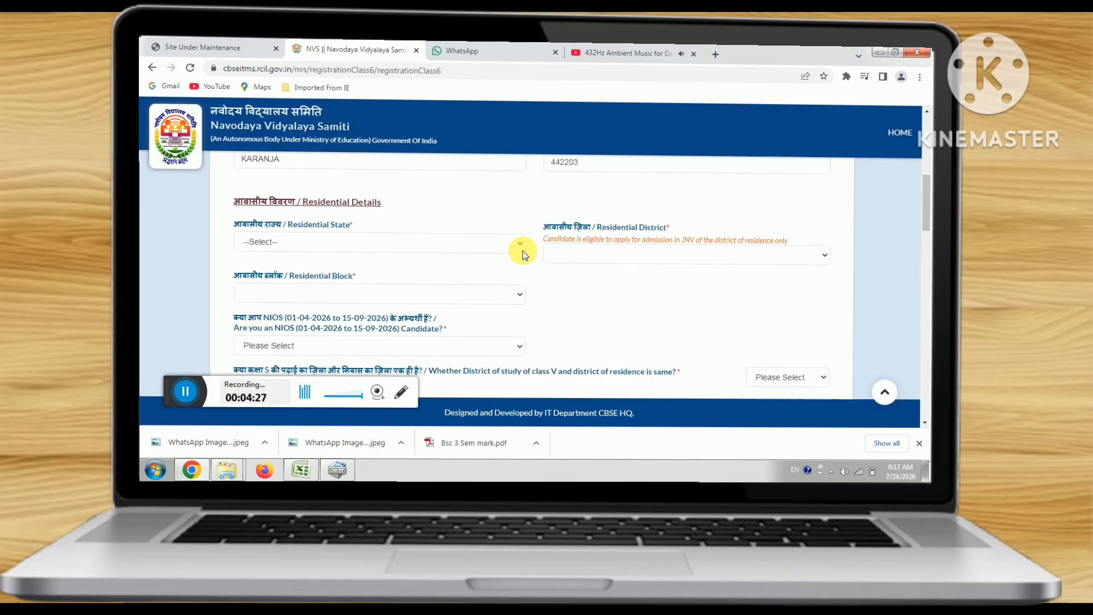
click(414, 244)
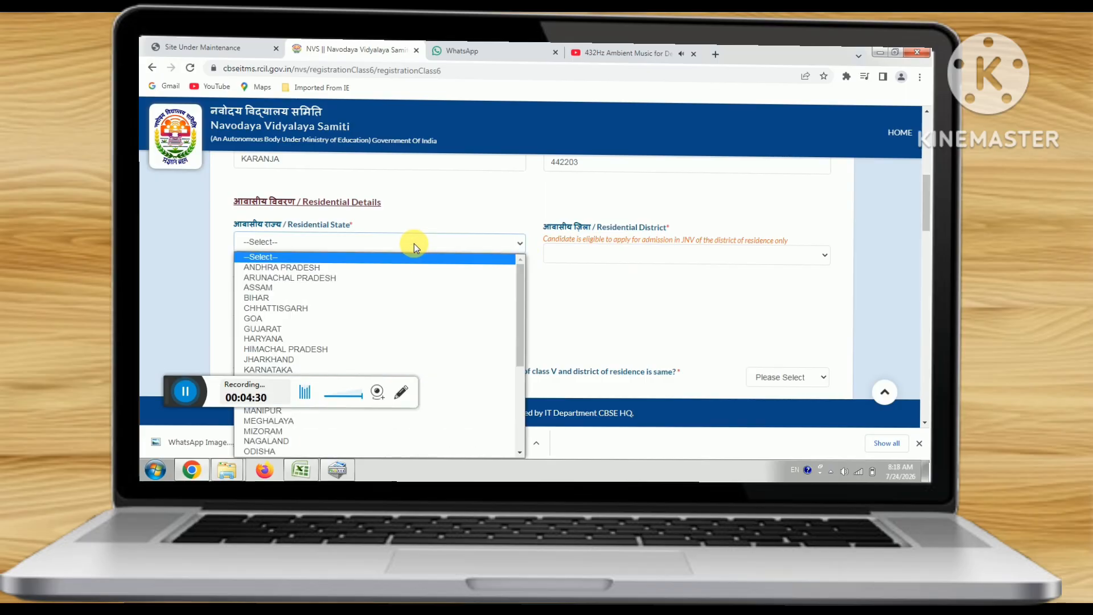
key(m)
key(m)
key(Return)
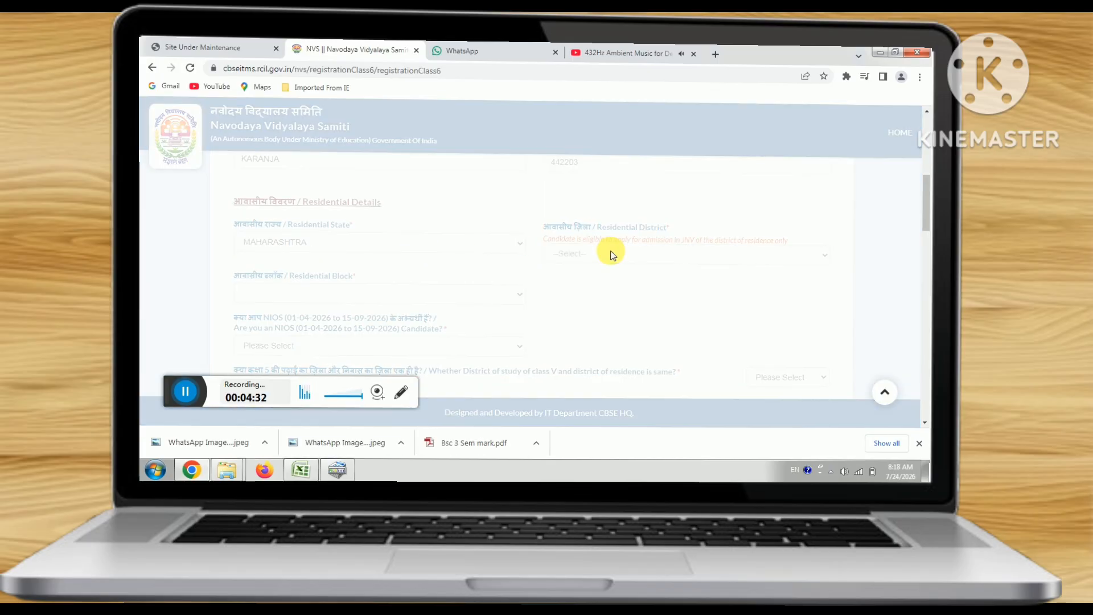
click(611, 260)
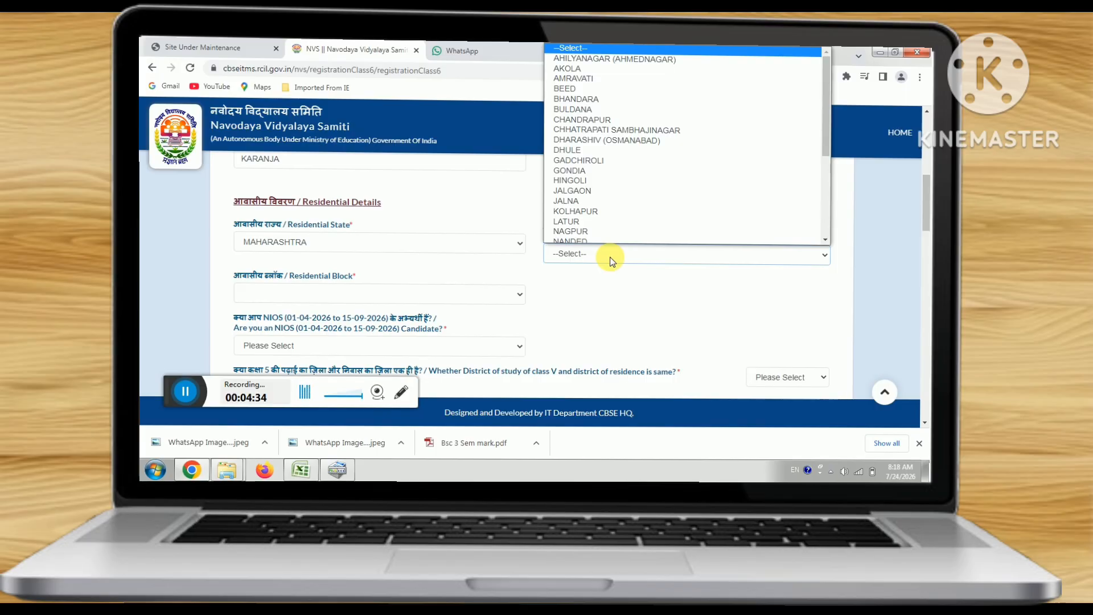
key(w)
key(Return)
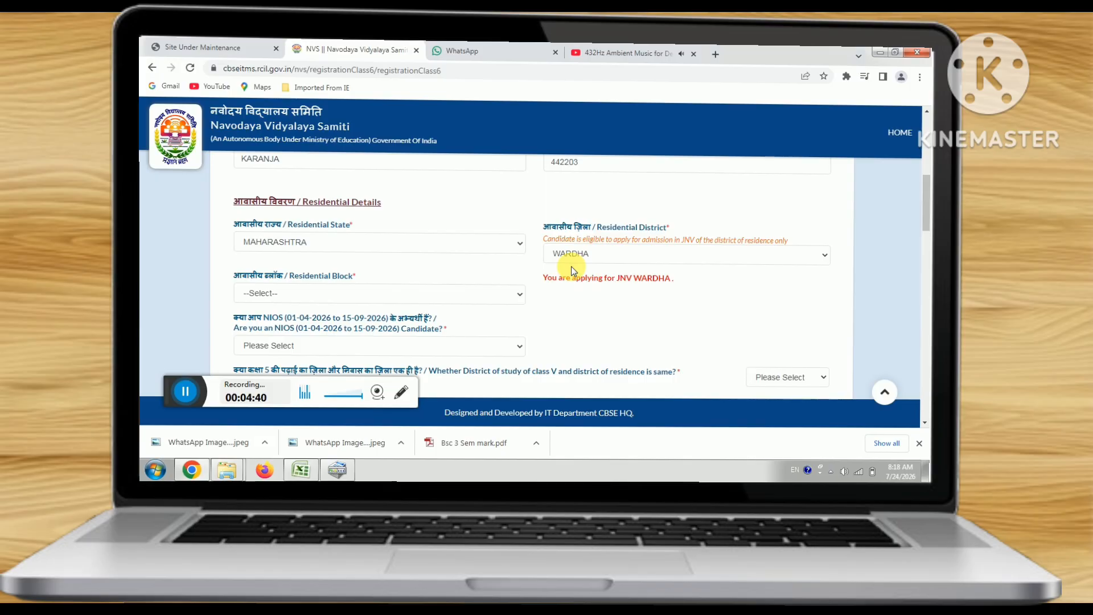
- Choose KARANJA as the residential block
scroll(394, 298, down, 1)
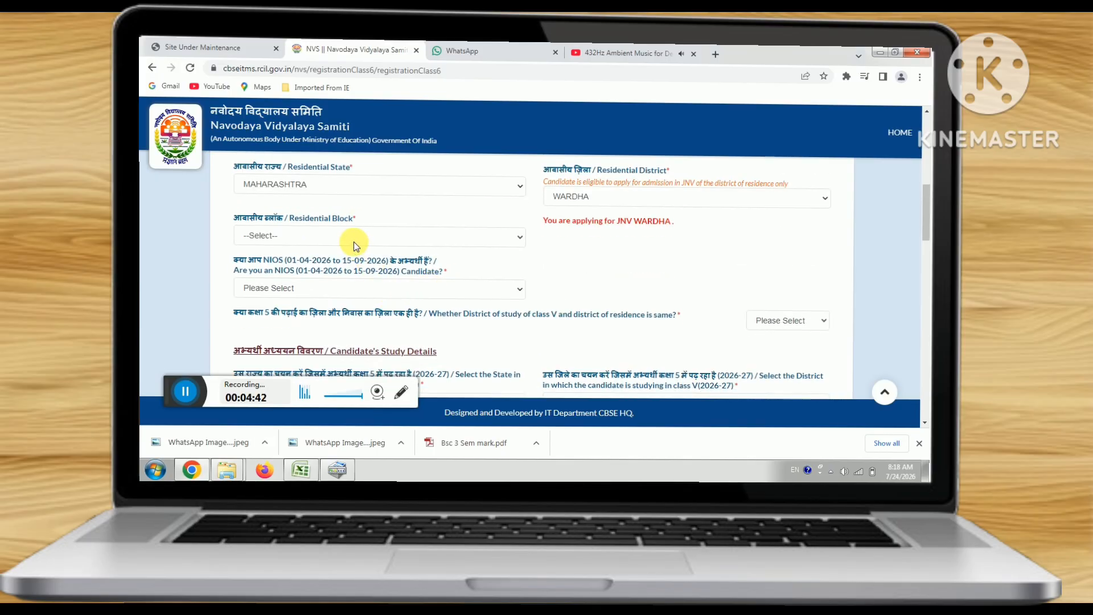
click(473, 237)
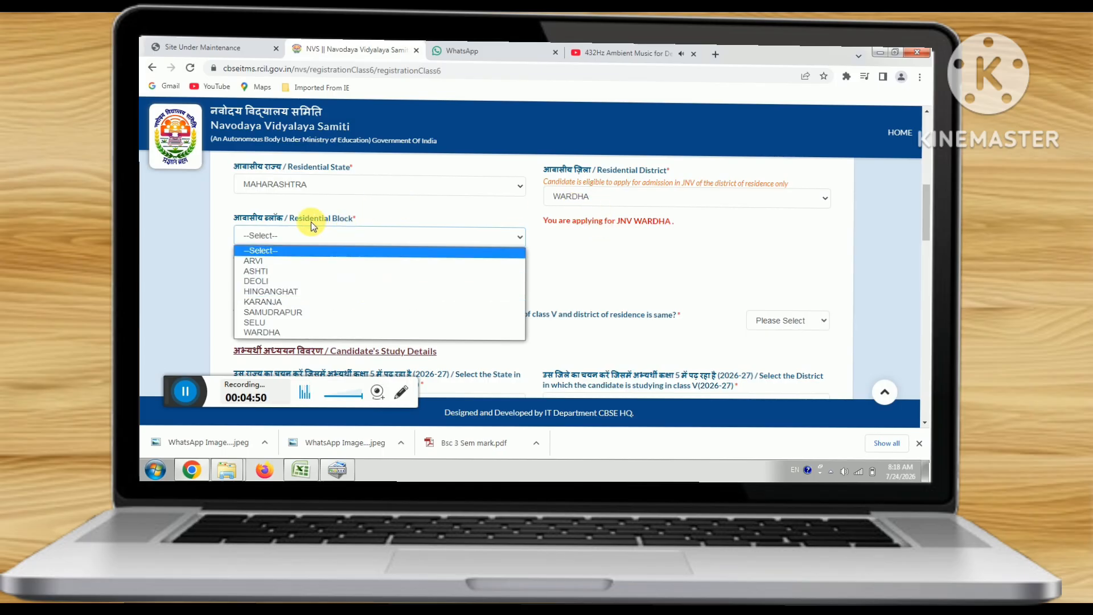
click(359, 302)
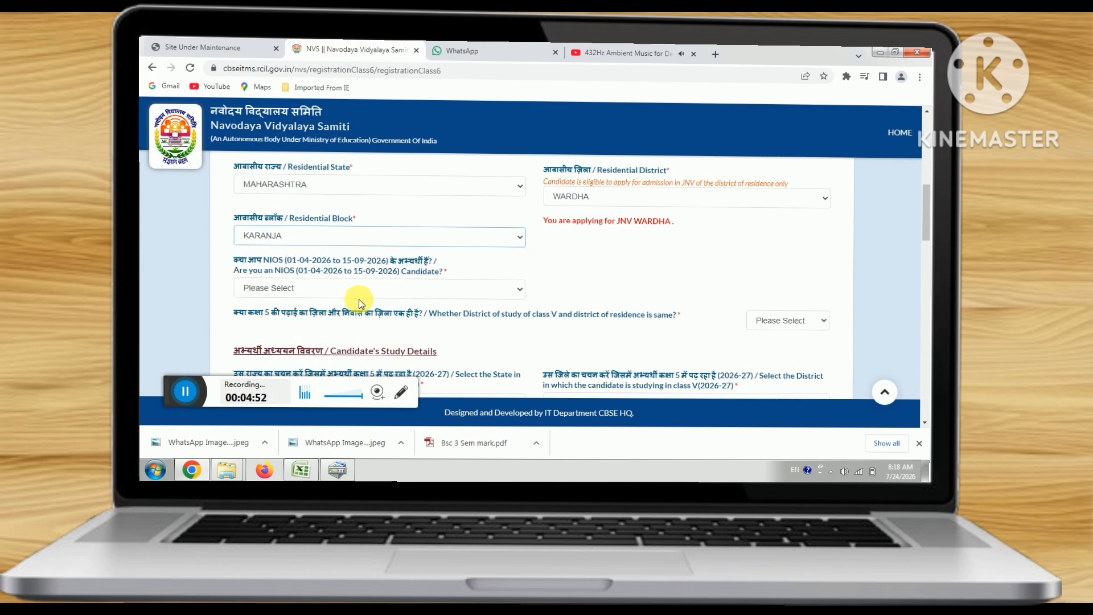
scroll(647, 279, down, 1)
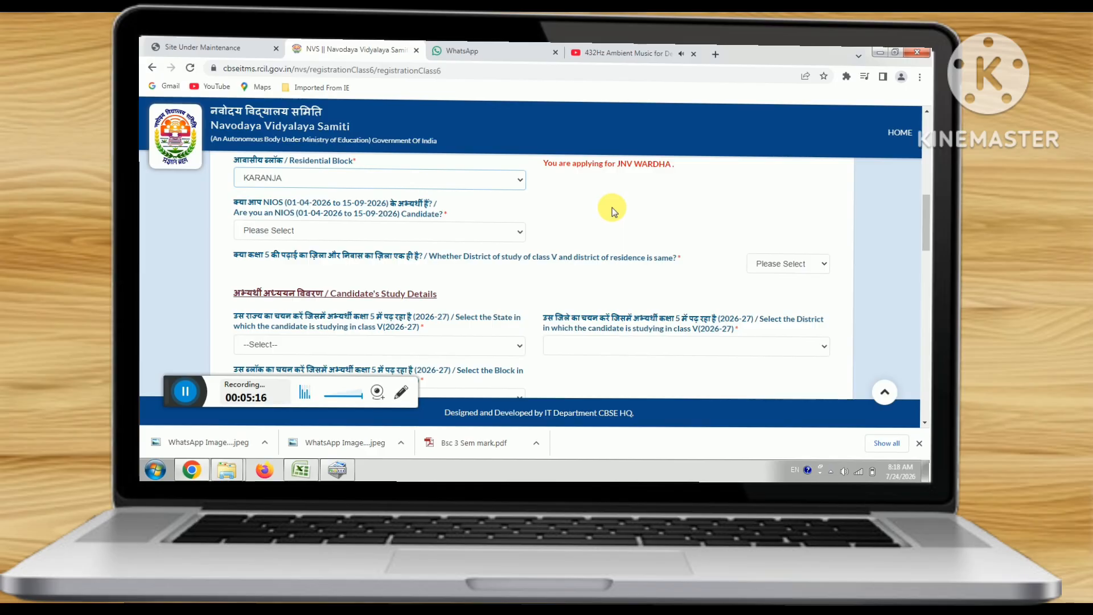
- Answer No to the NIOS candidate question and Yes to same study/residence district, filling MAHARASHTRA and WARDHA
click(289, 230)
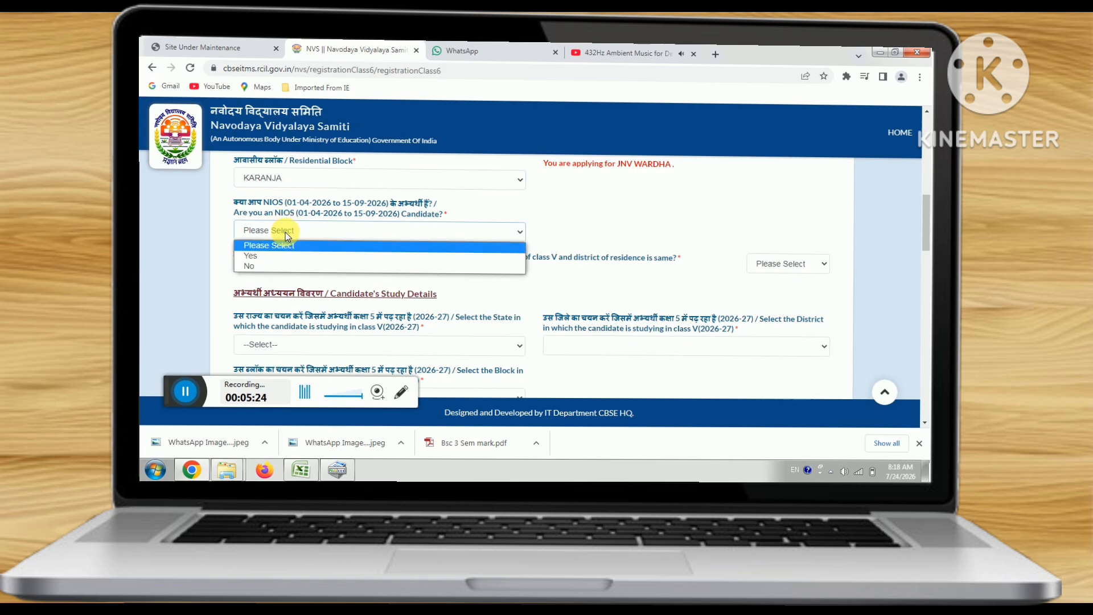
click(282, 258)
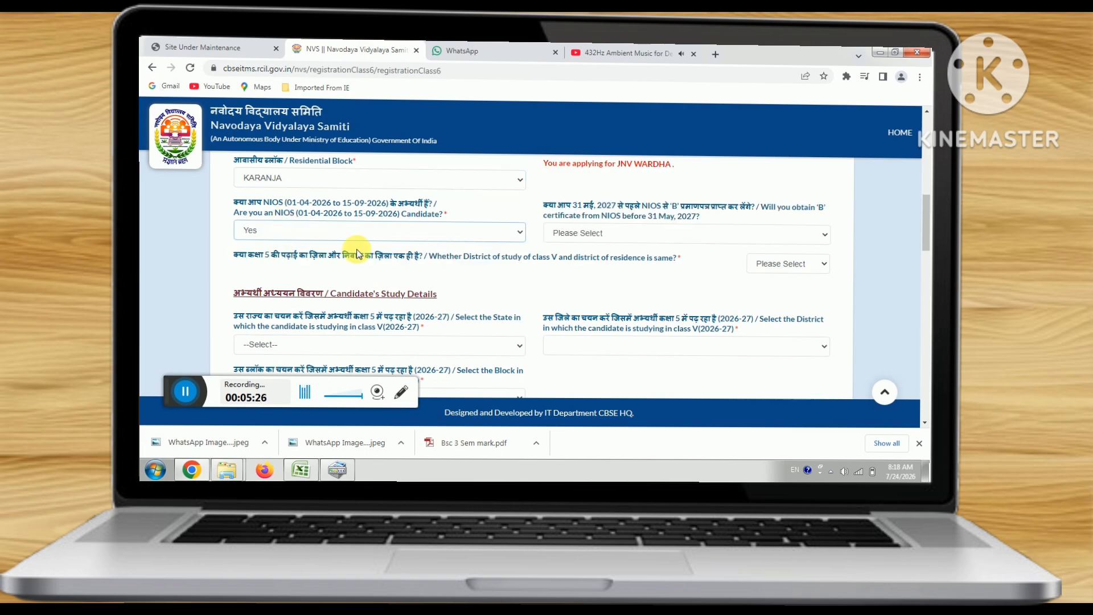
click(334, 231)
click(276, 265)
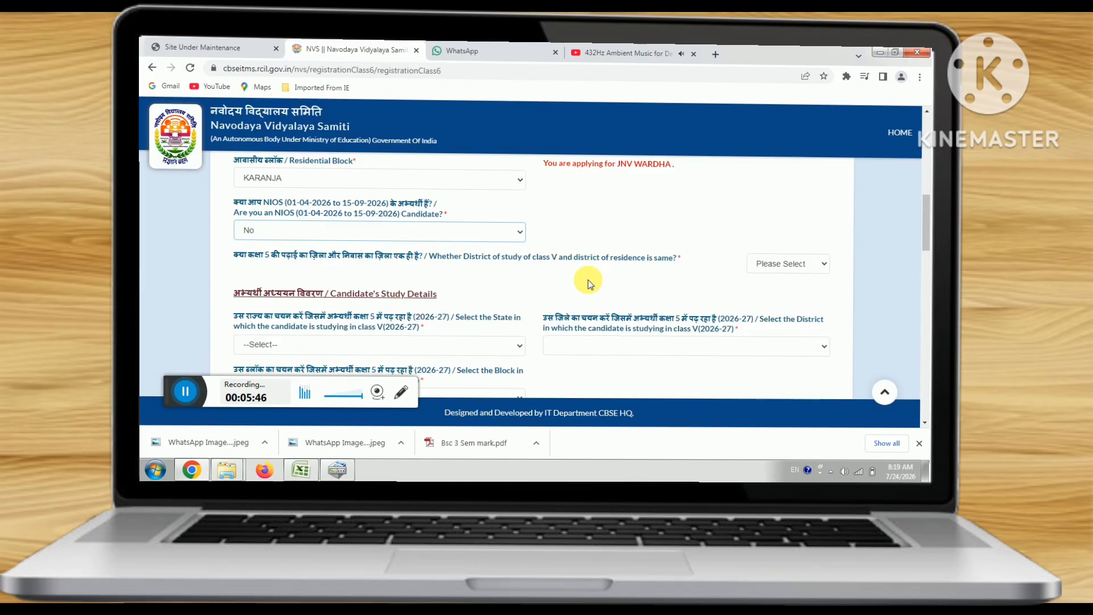
click(795, 269)
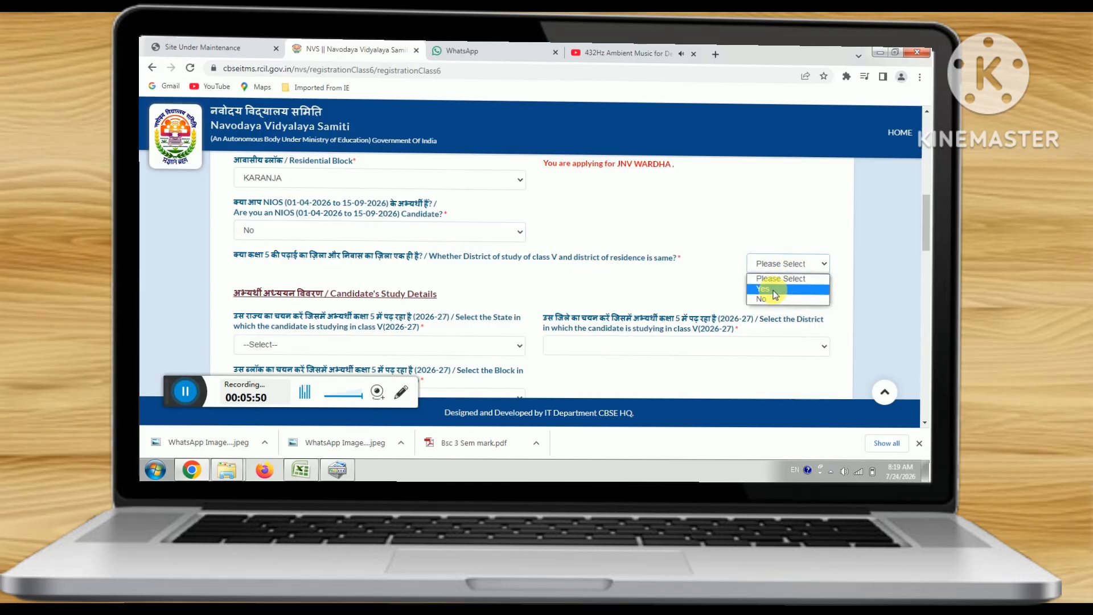
click(766, 285)
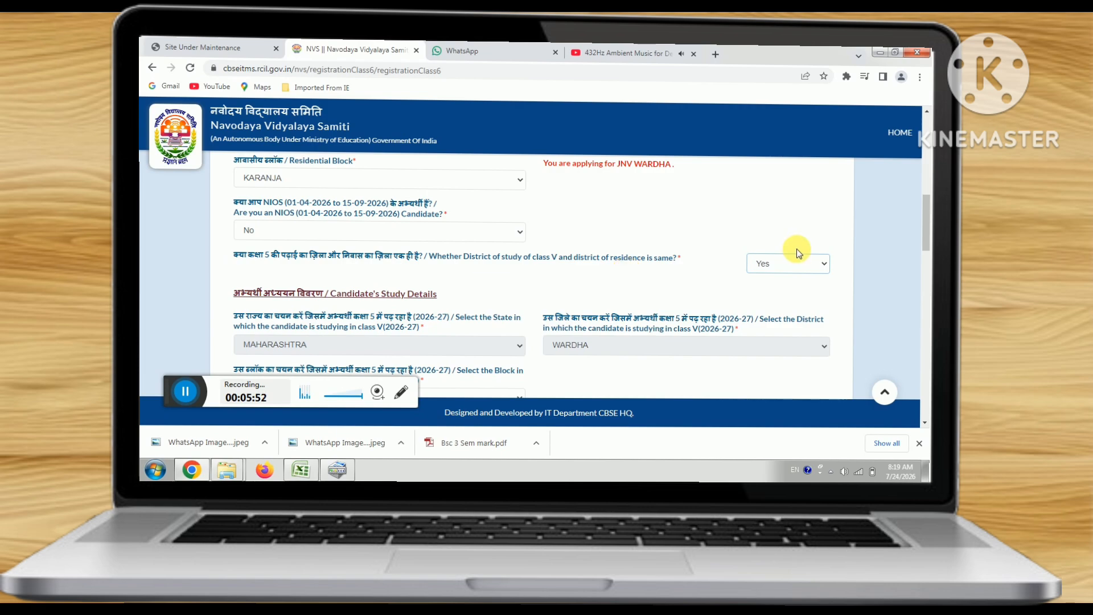
- Choose MARATHI from the Medium of Examination dropdown
scroll(681, 265, down, 2)
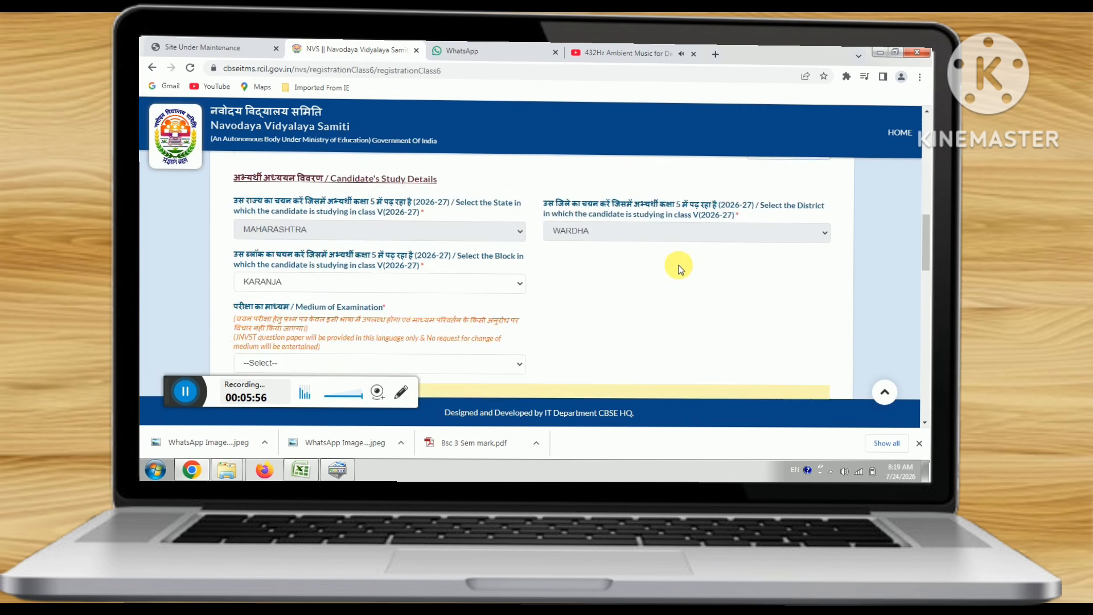
scroll(678, 267, down, 2)
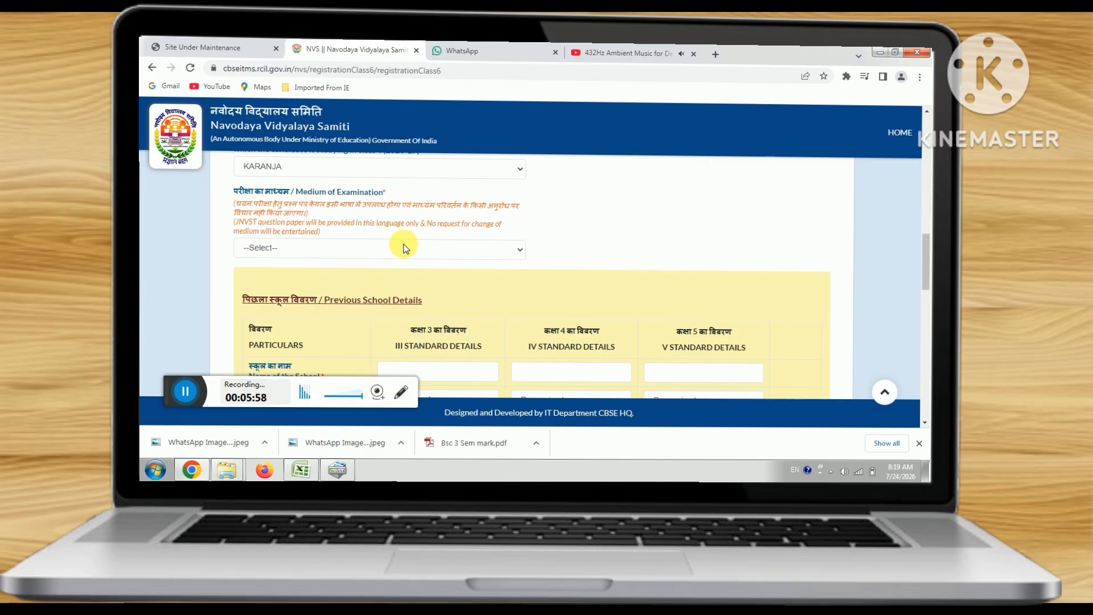
click(404, 248)
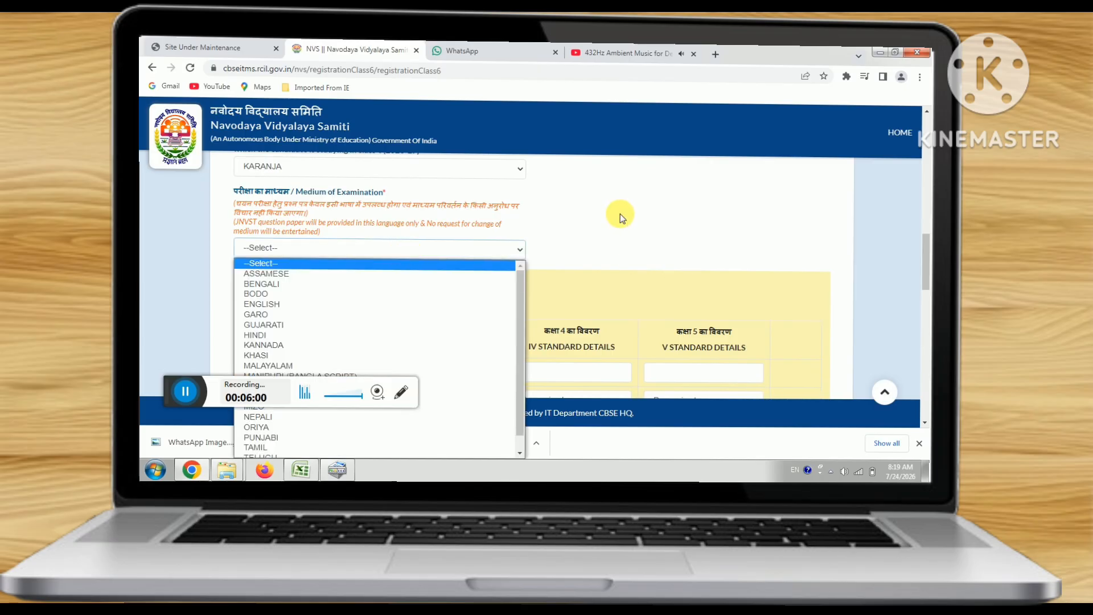
scroll(620, 213, down, 1)
click(360, 201)
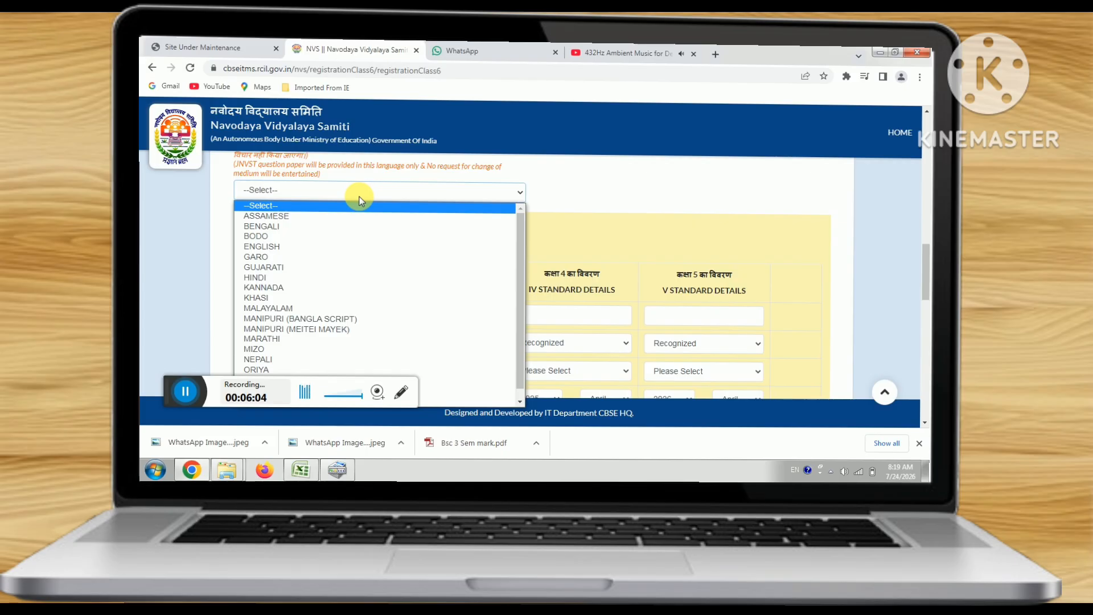
click(273, 341)
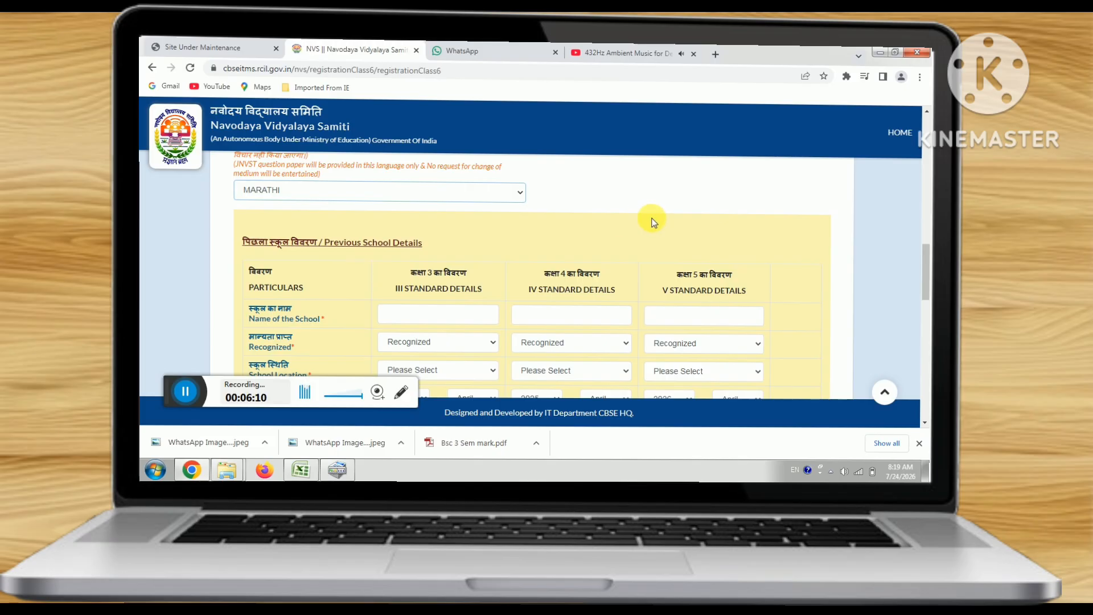
scroll(654, 220, down, 1)
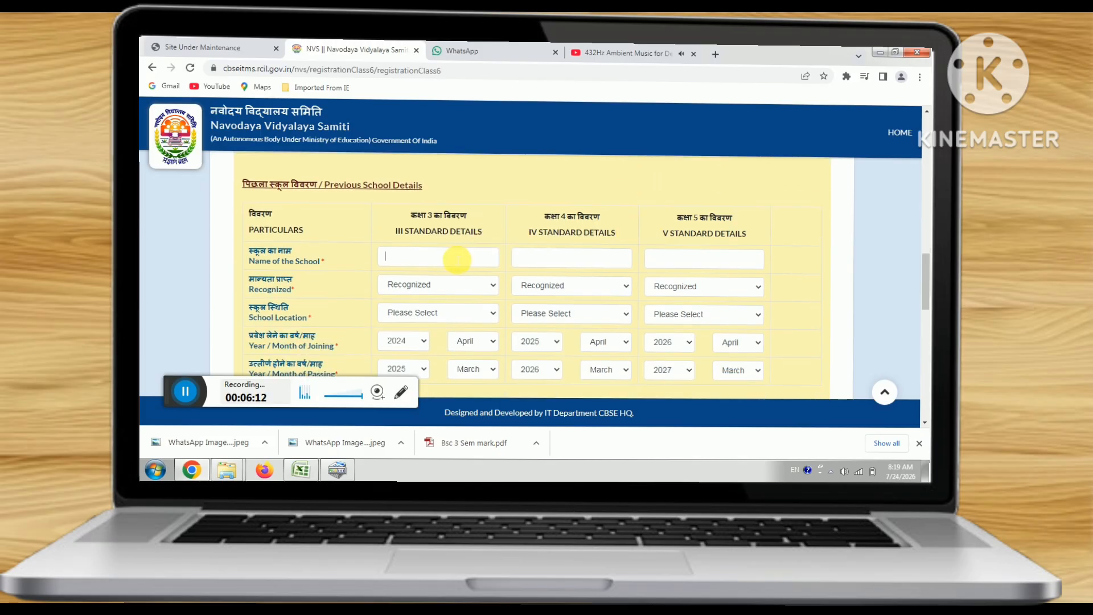
- Enter the class 3–5 previous school names: ZP PRIMARY SCHOOL, ZP PRIMARY SCHOOL and MODEL
click(457, 260)
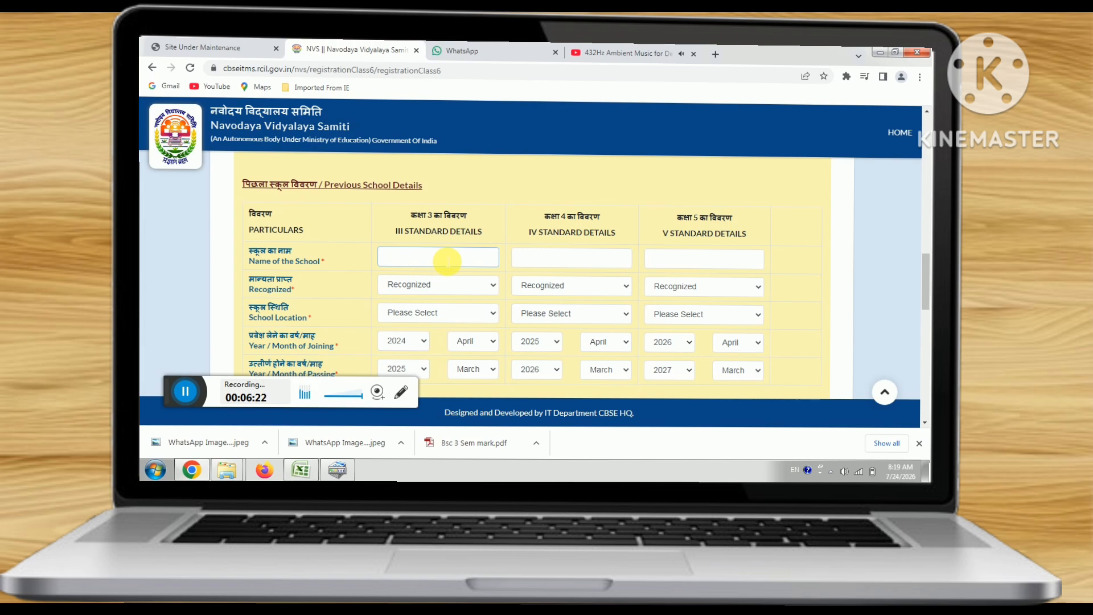
text(ZP PRIMARY SCHOOL)
click(566, 265)
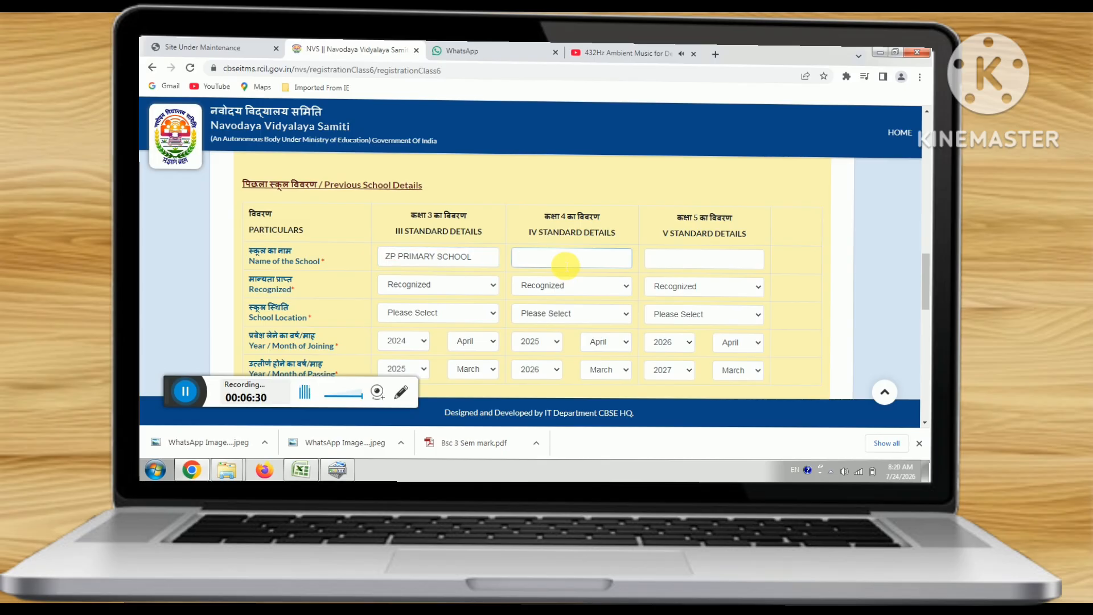
text(ZP PRIMARY SCHOOL)
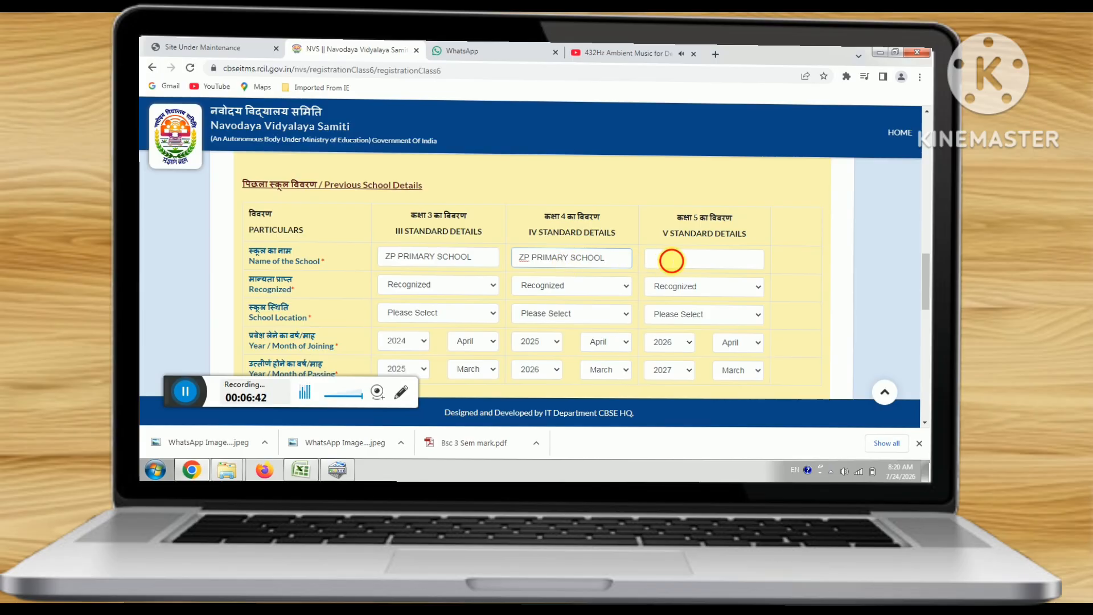
click(671, 261)
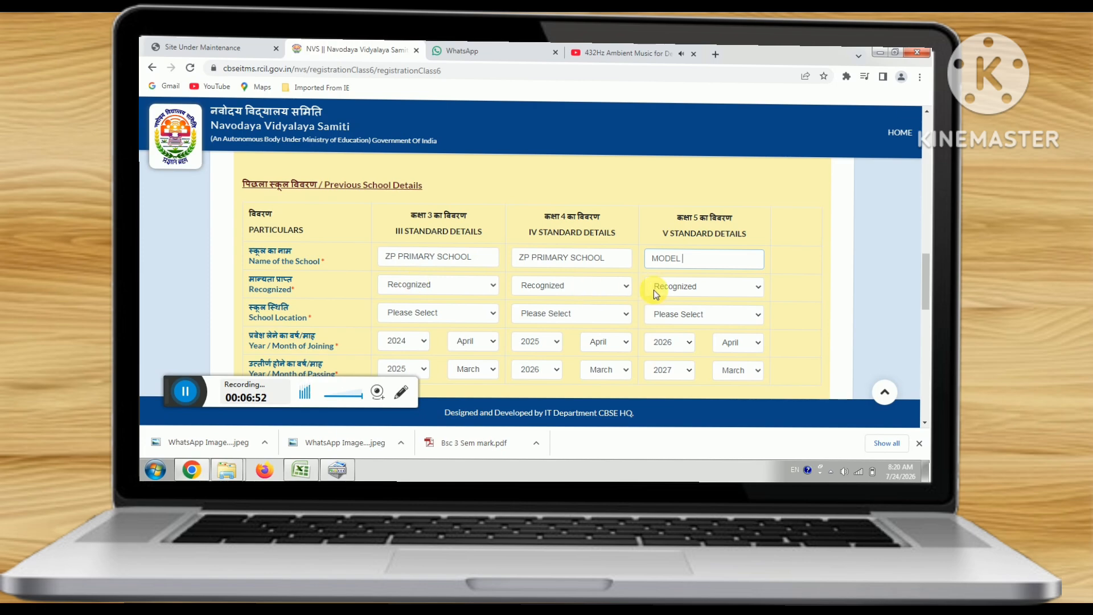
scroll(653, 290, down, 1)
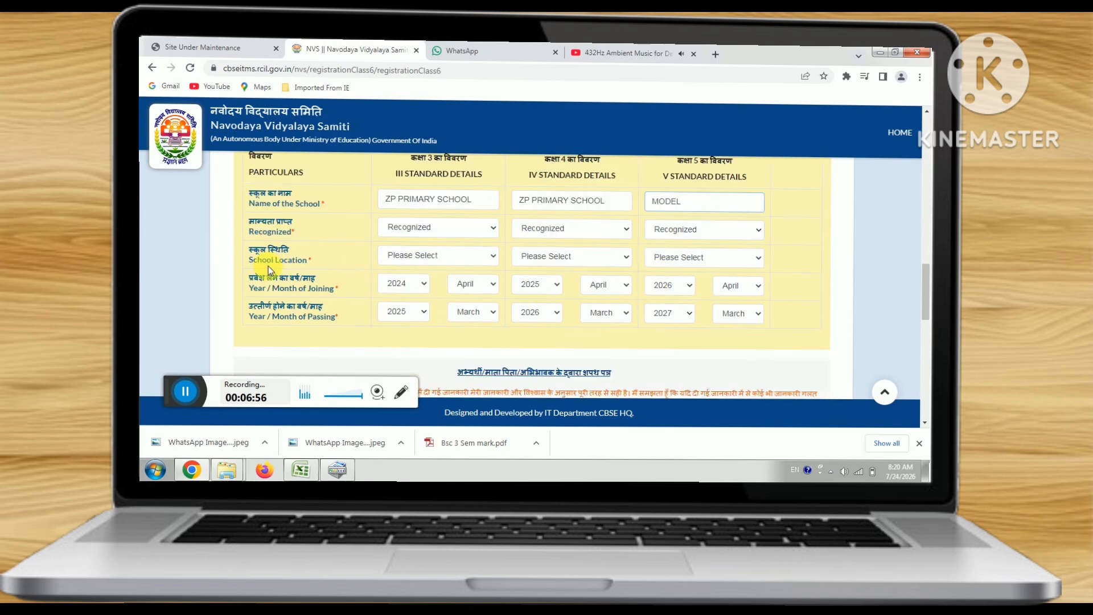
- Set the class 3, 4 and 5 school locations to Rural
click(433, 260)
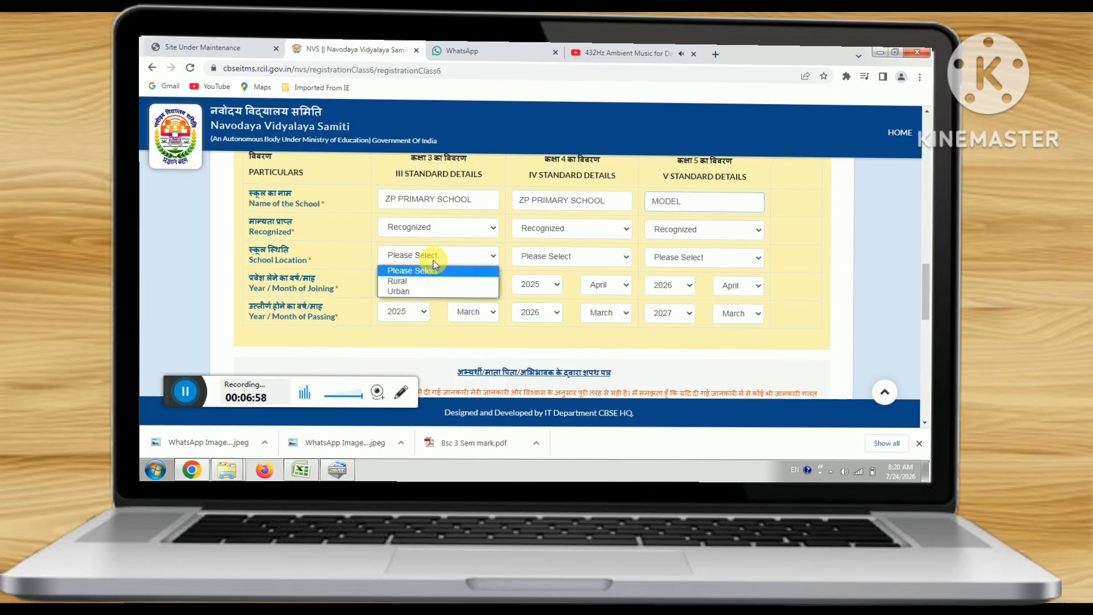
click(419, 293)
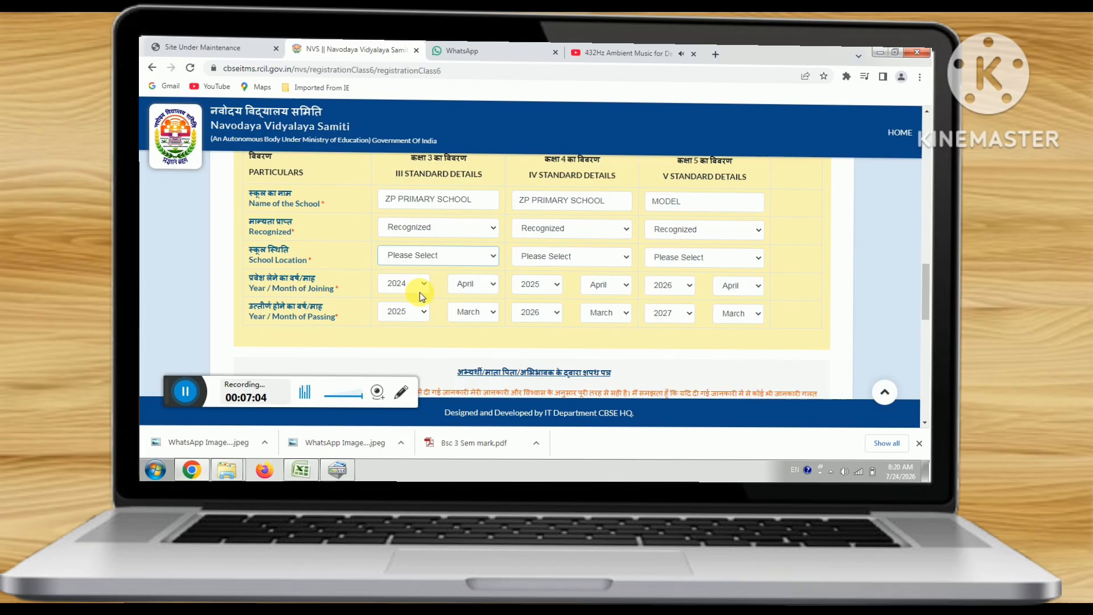
click(566, 257)
click(555, 292)
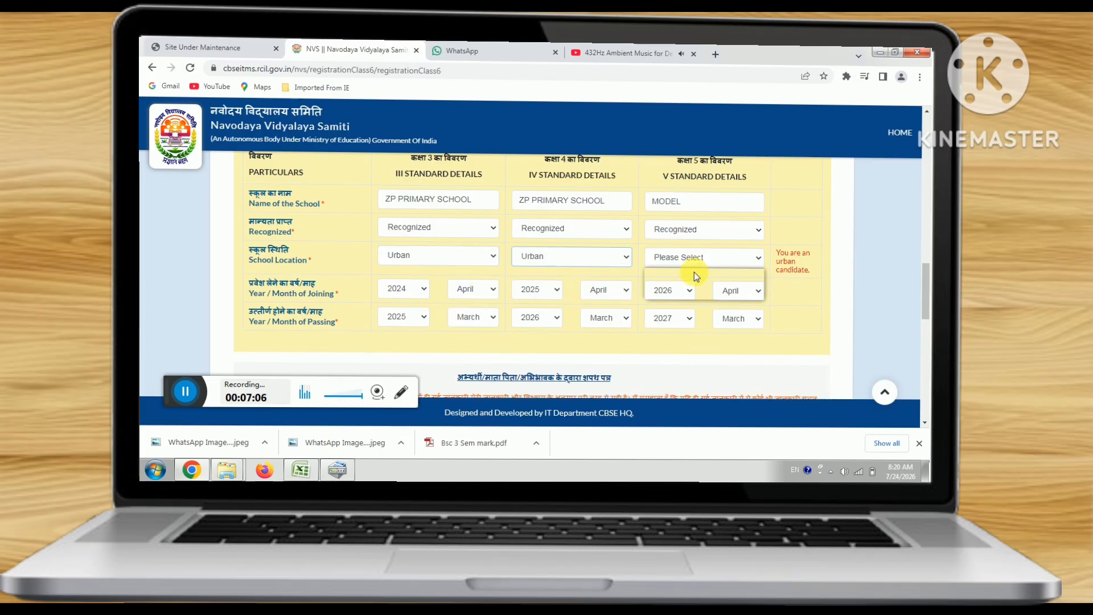
click(702, 257)
click(692, 292)
click(435, 256)
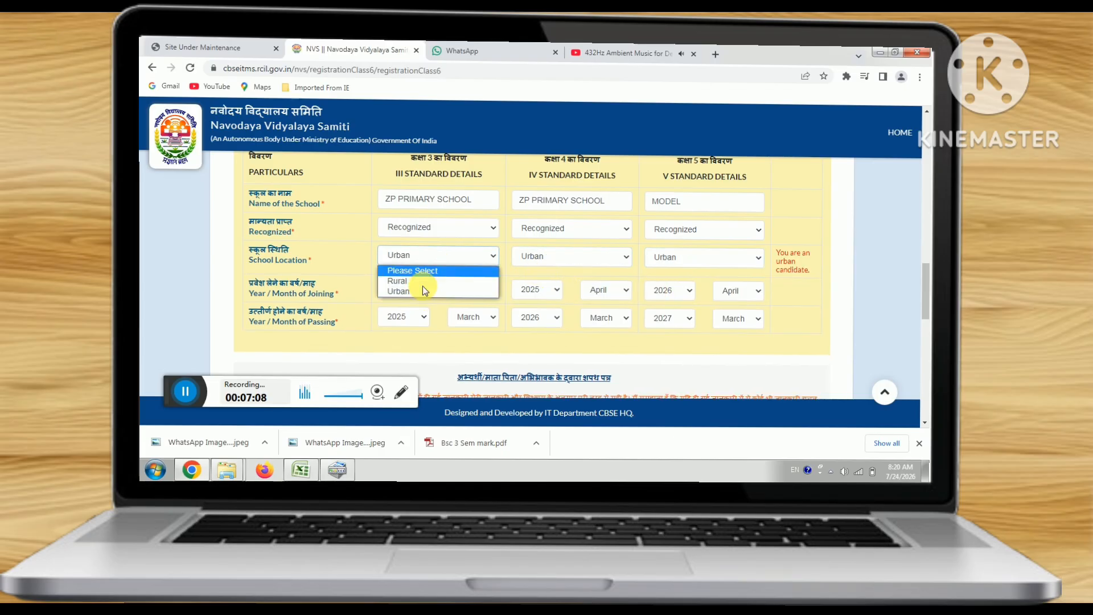
click(423, 283)
click(524, 258)
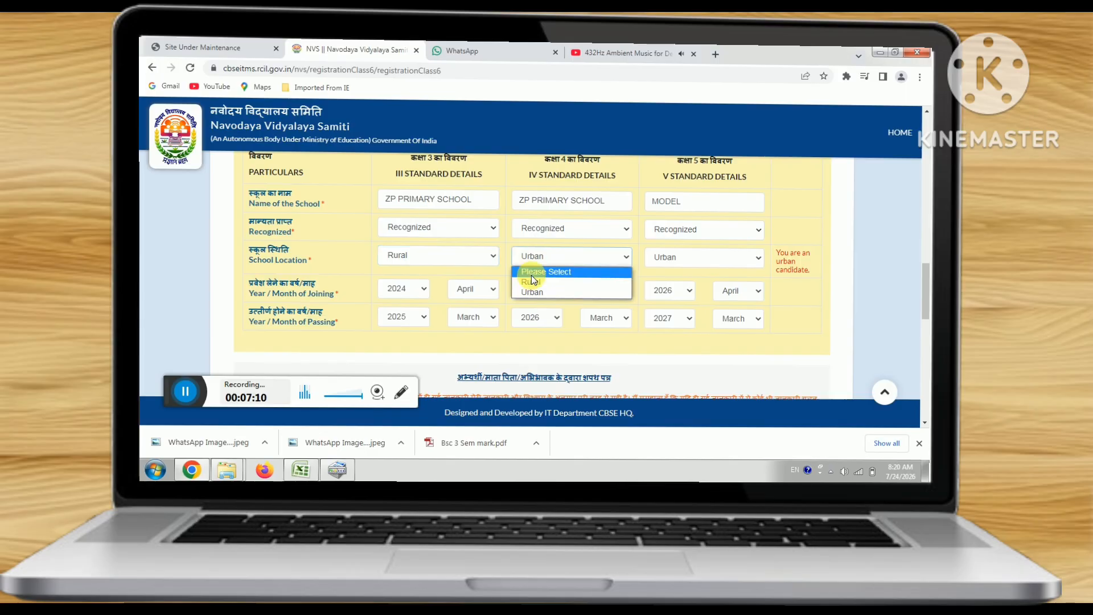
click(567, 277)
click(690, 260)
click(677, 282)
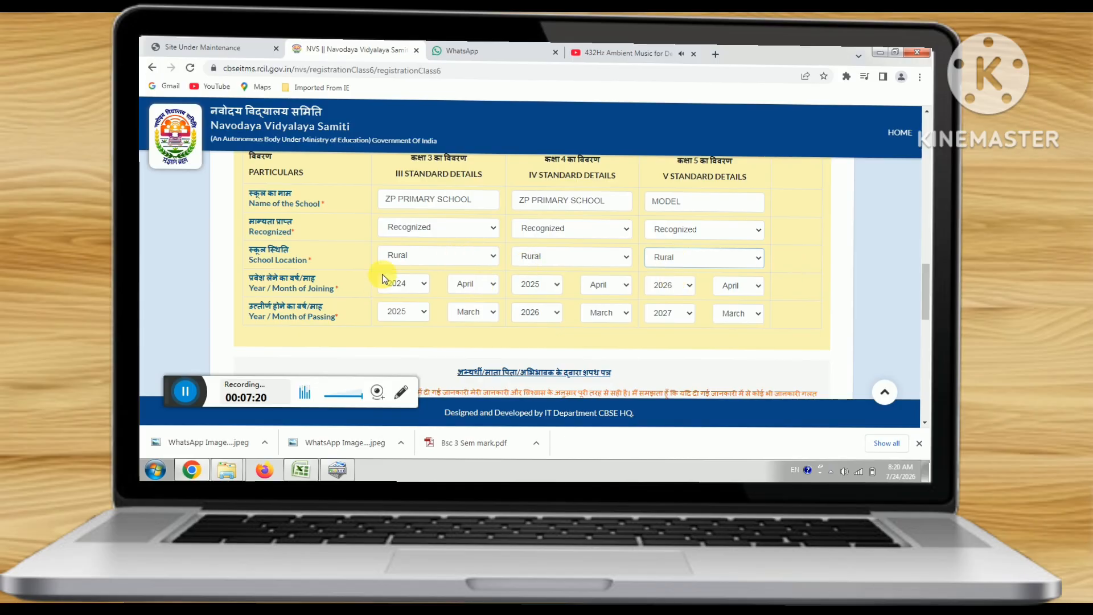
- Recheck the class 3 and 4 school location lists, keeping Rural selected
click(400, 257)
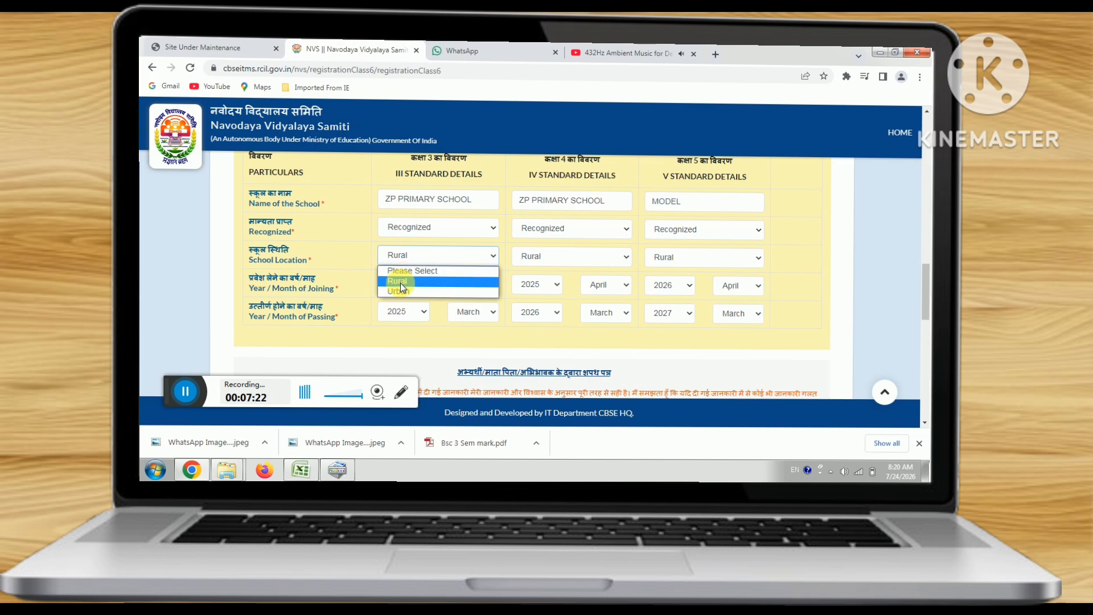
click(400, 281)
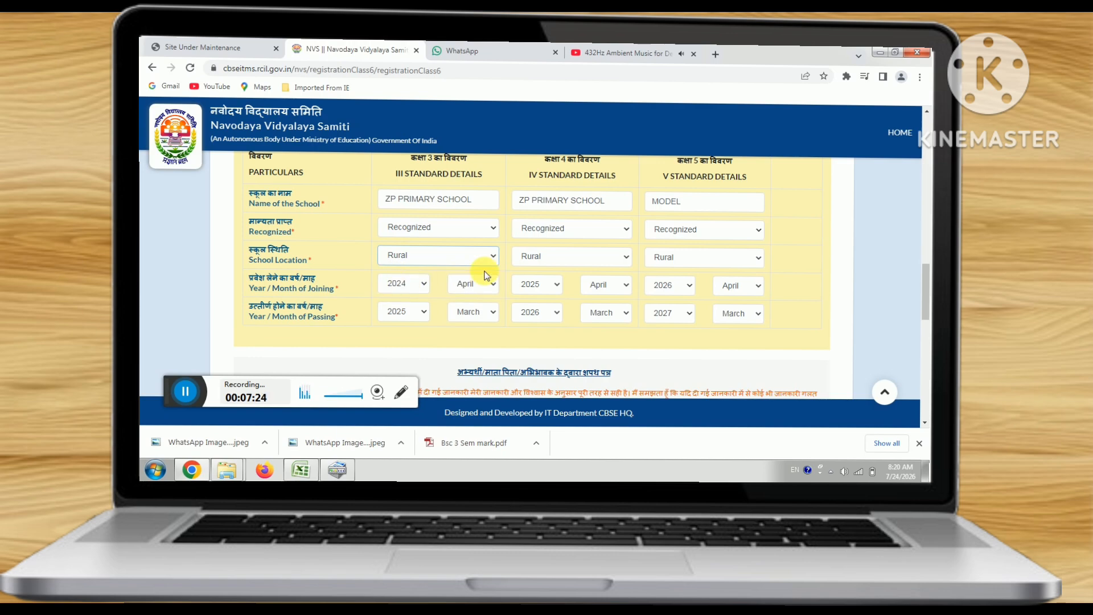
click(520, 261)
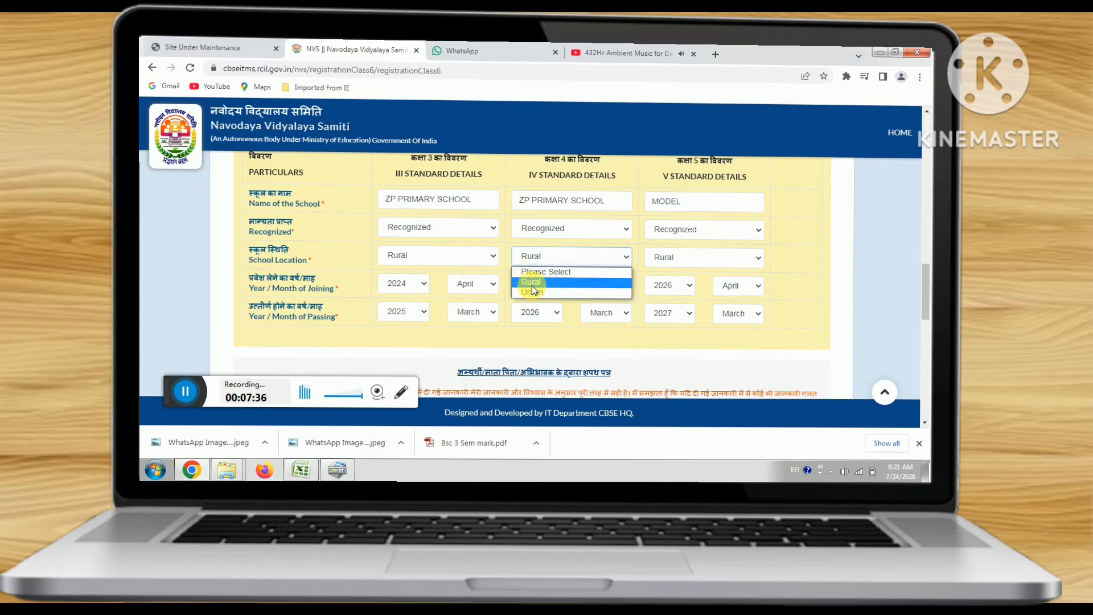
click(433, 277)
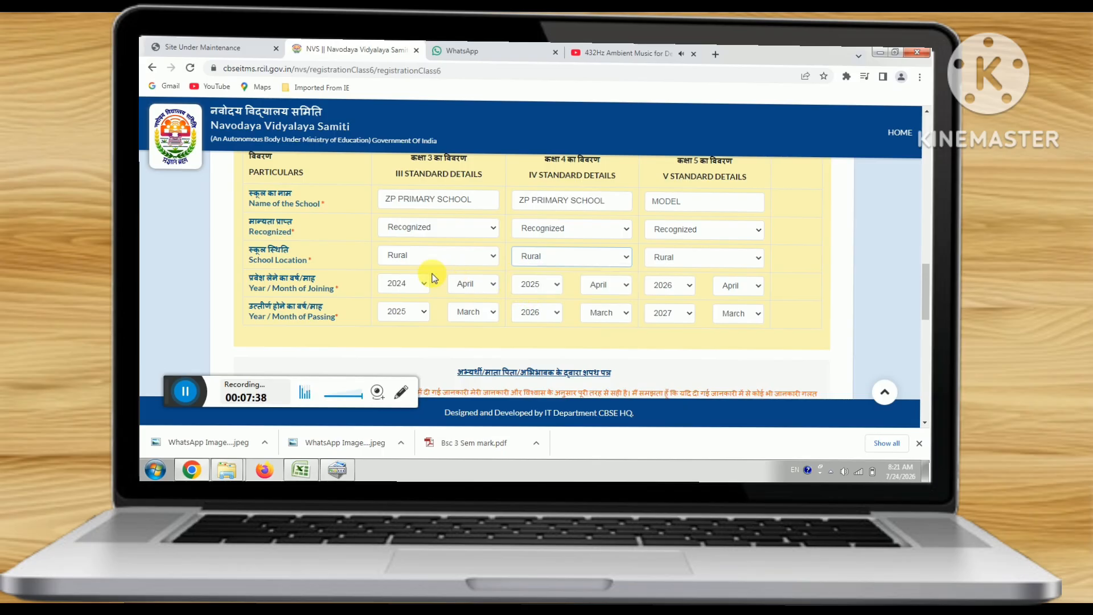
click(472, 283)
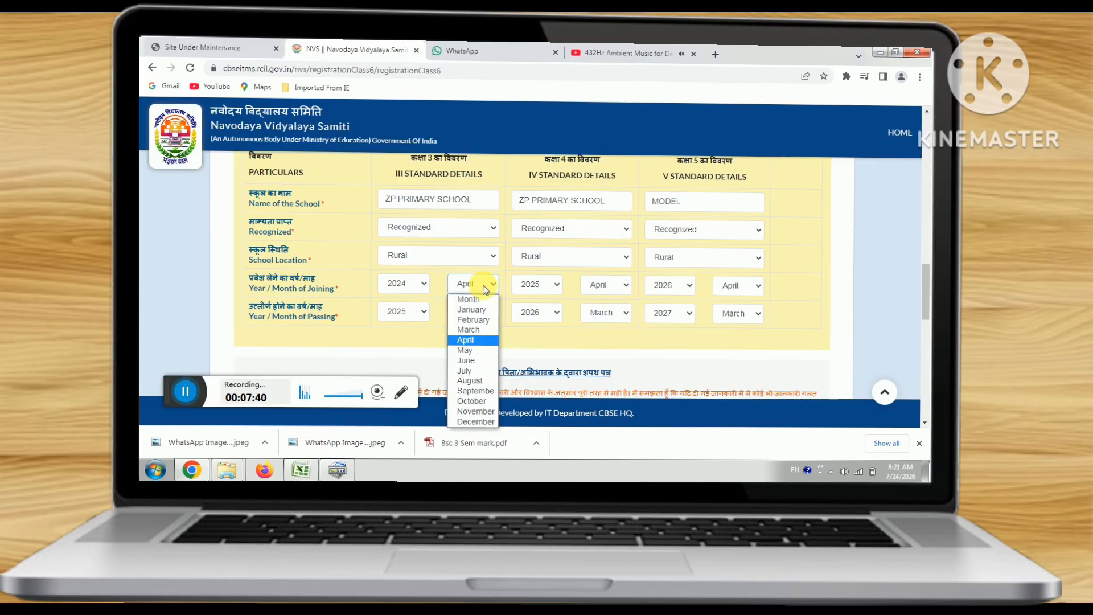
- Set joining month to June and passing month to May for classes 3, 4 and 5
click(478, 360)
click(475, 319)
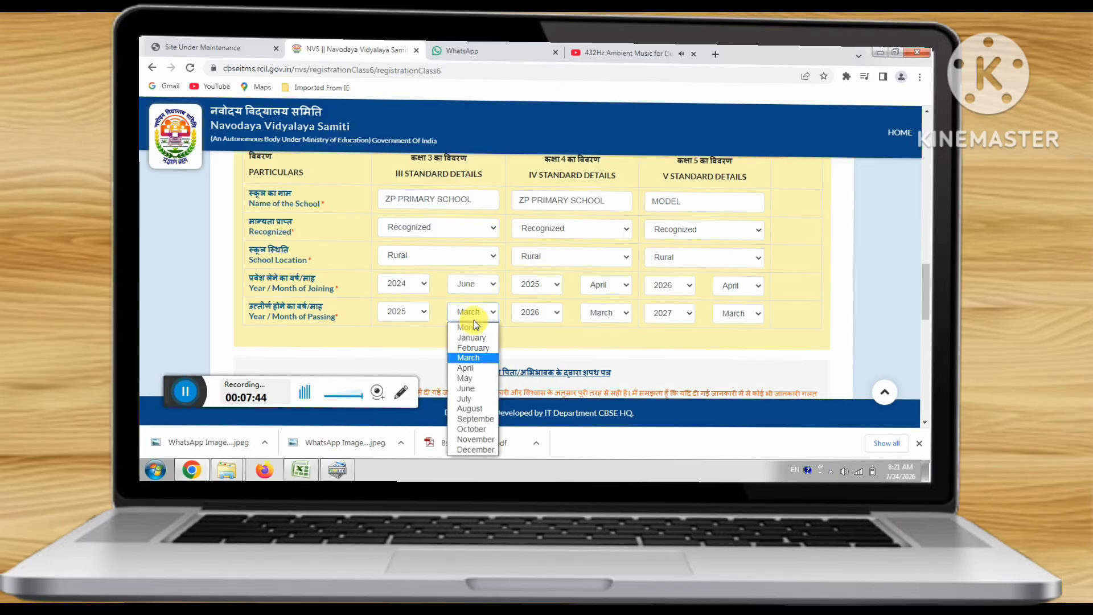
click(476, 378)
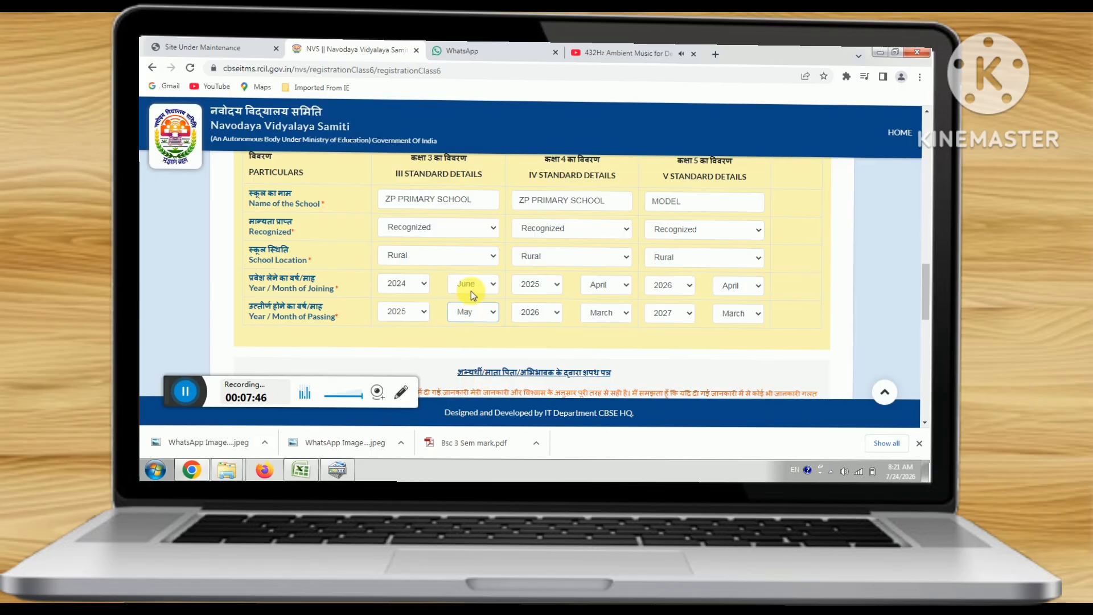
click(613, 287)
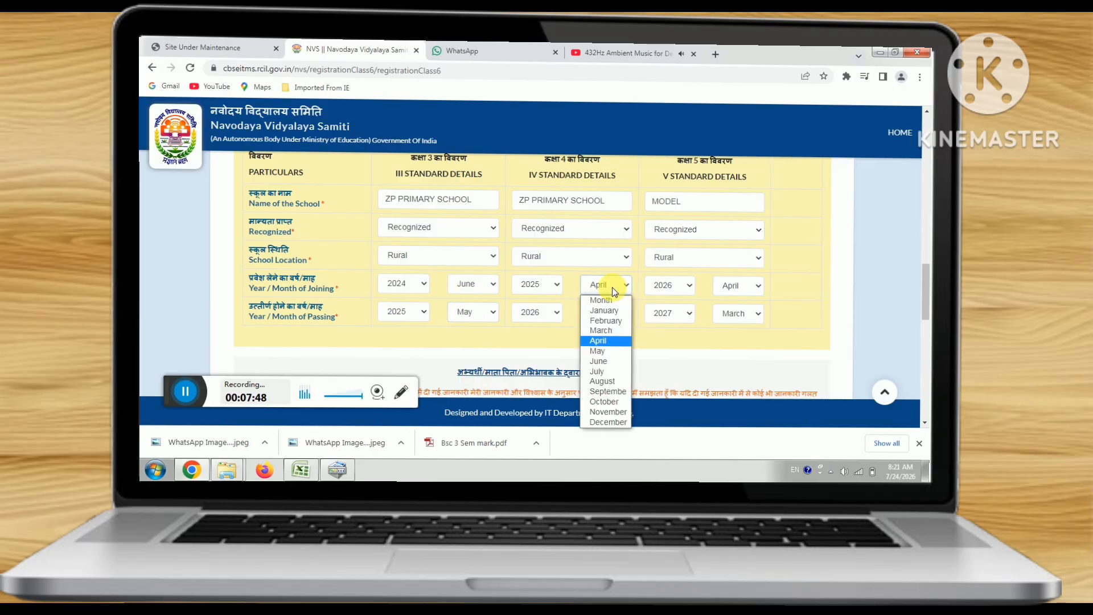
click(606, 362)
click(603, 313)
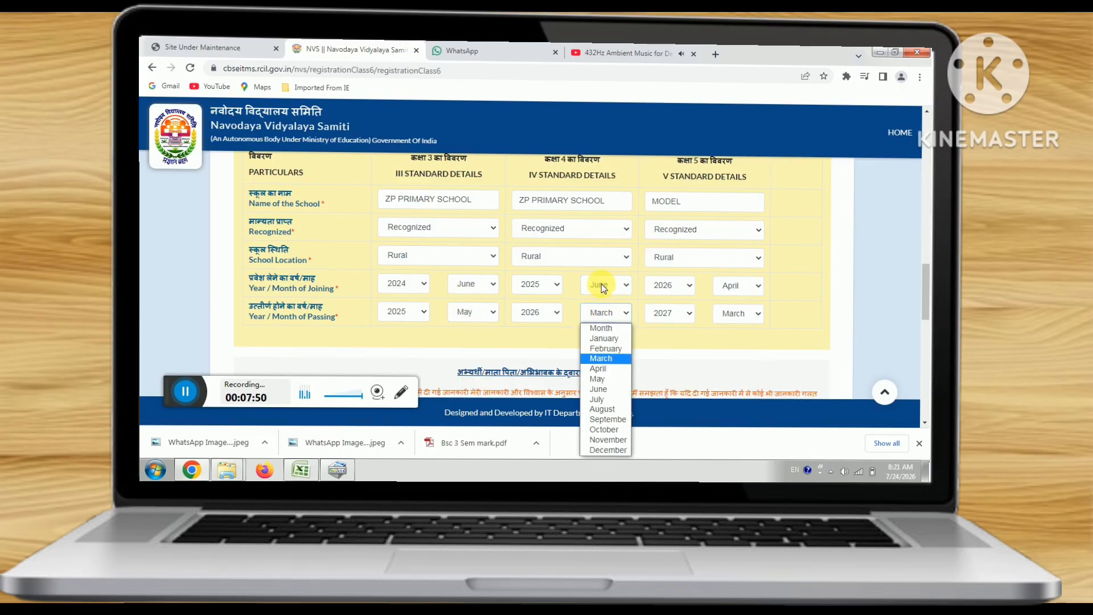
click(606, 381)
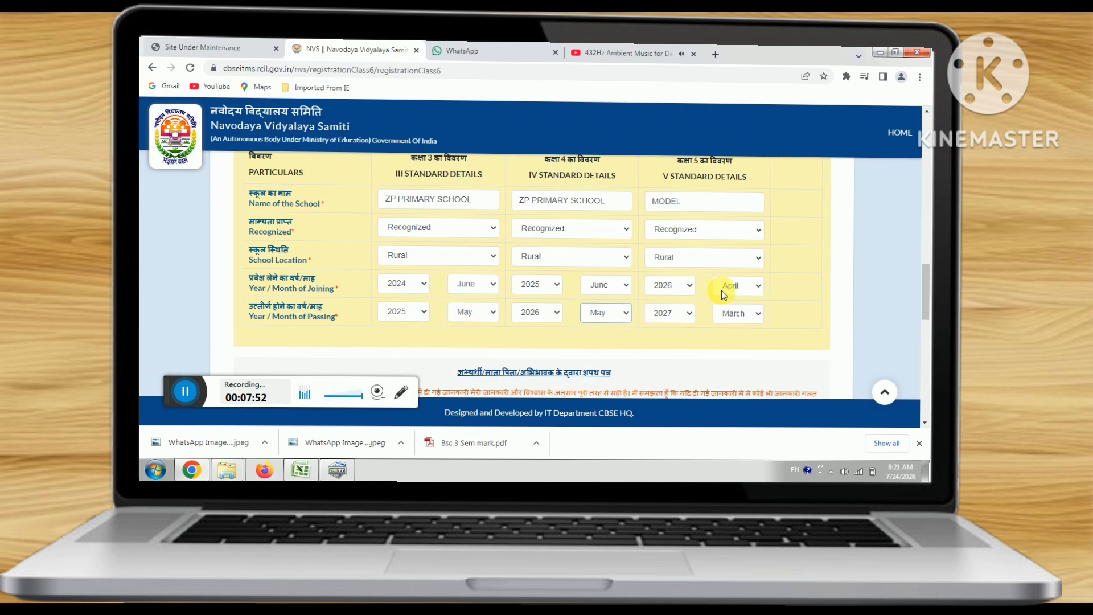
click(722, 291)
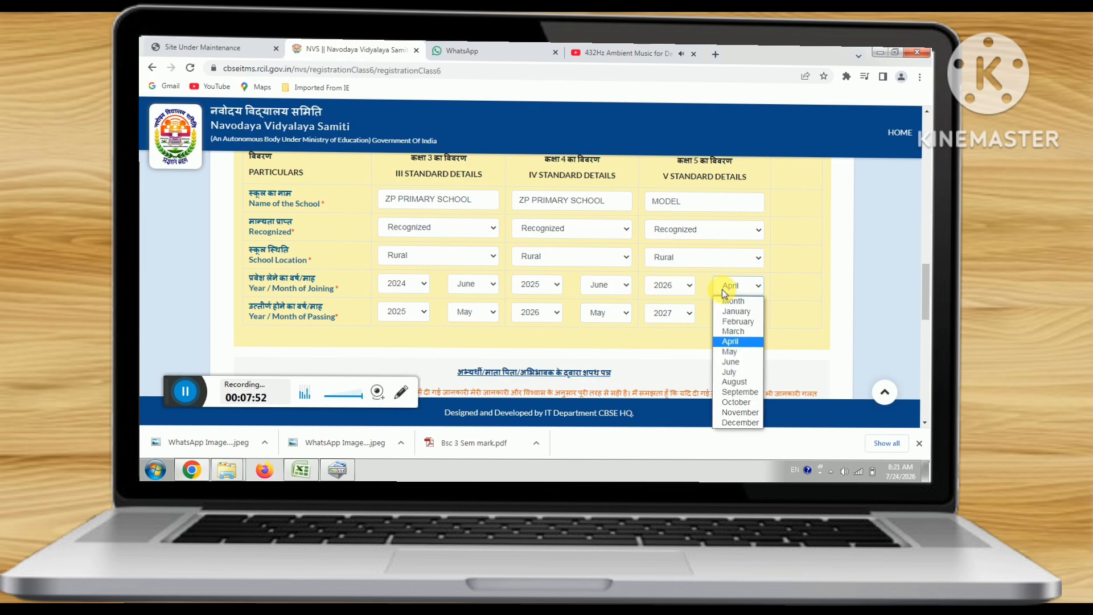
click(730, 363)
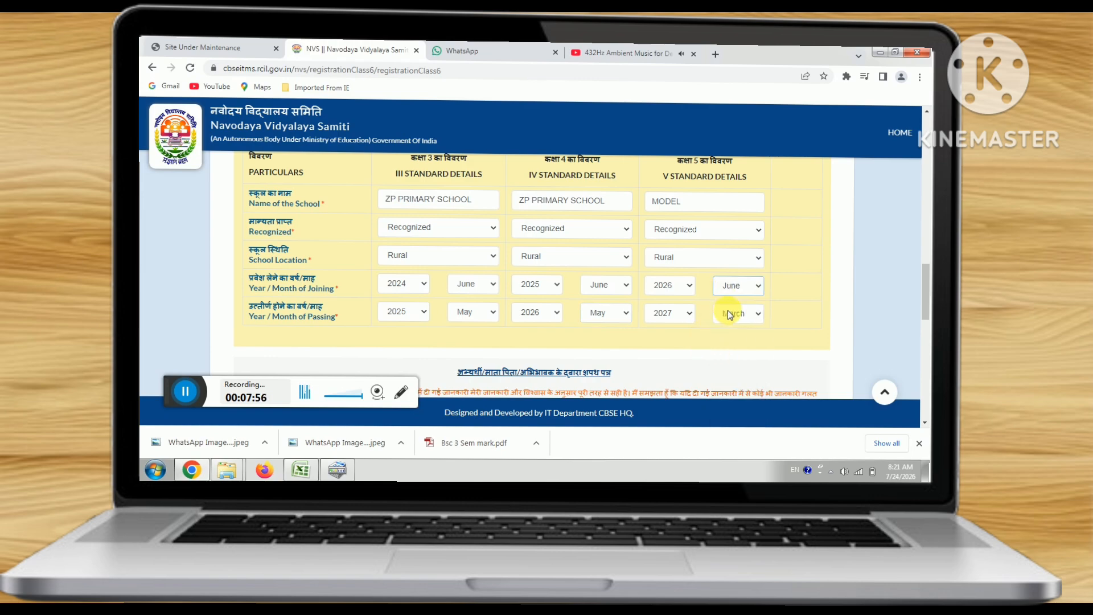
click(730, 314)
click(731, 380)
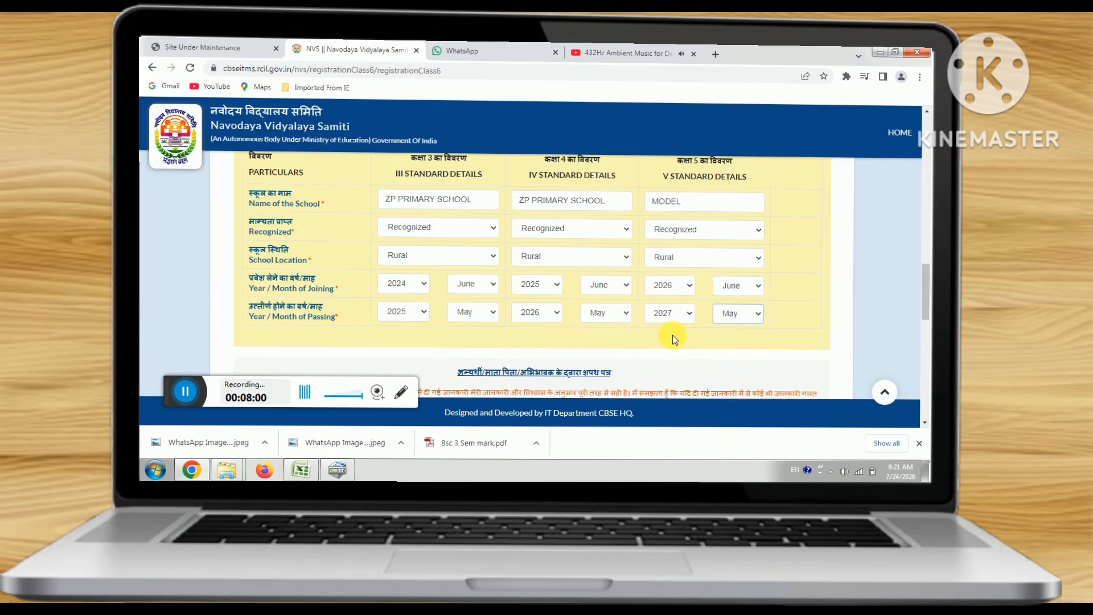
- Attach the photo image file as the candidate's photo
scroll(672, 335, down, 10)
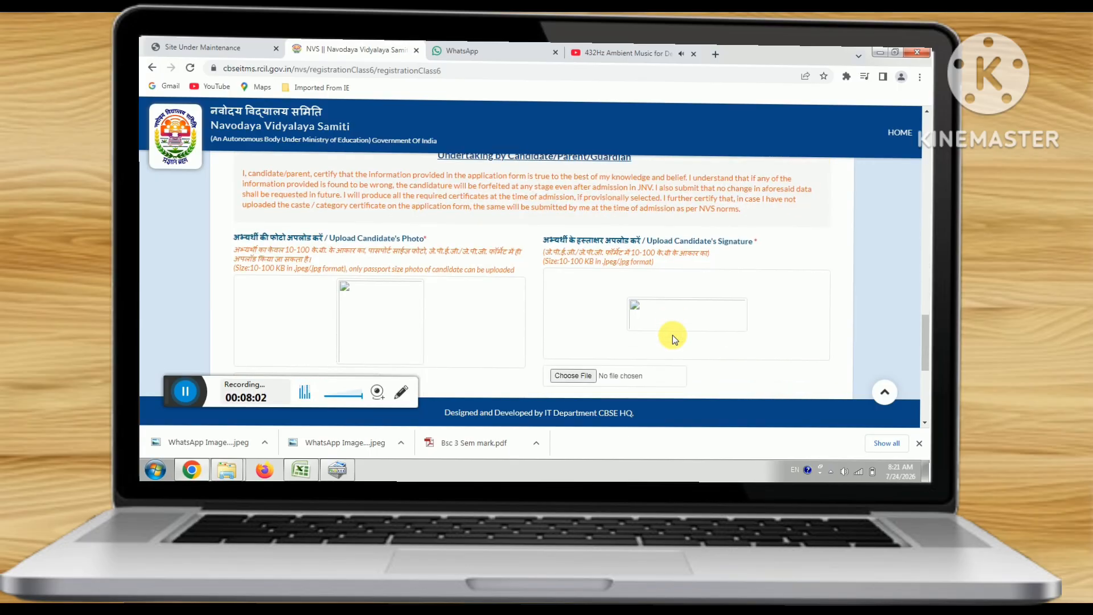
click(262, 282)
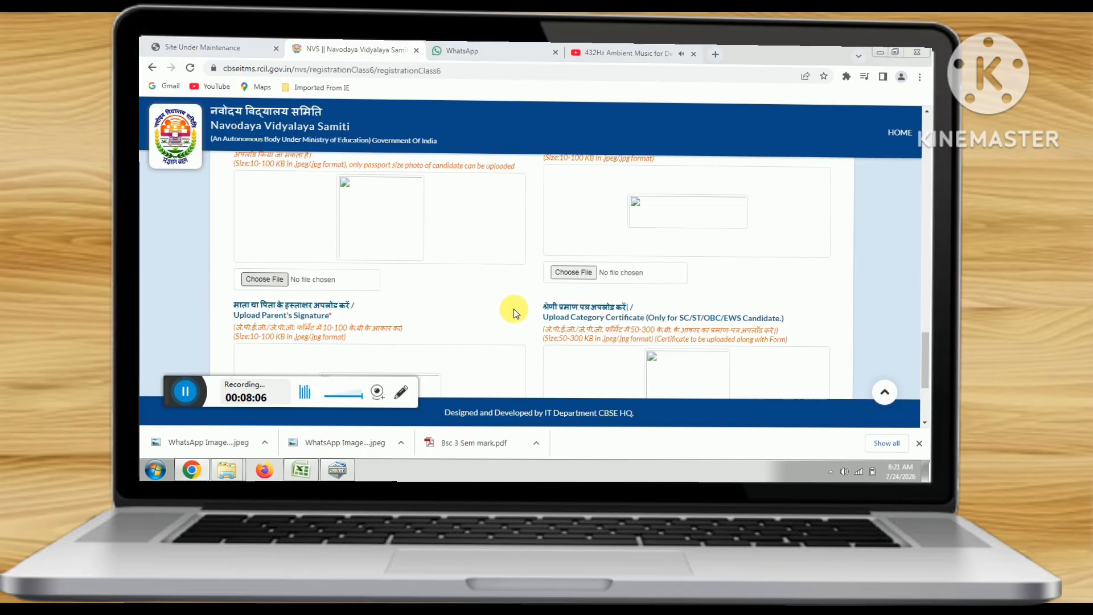
double_click(516, 139)
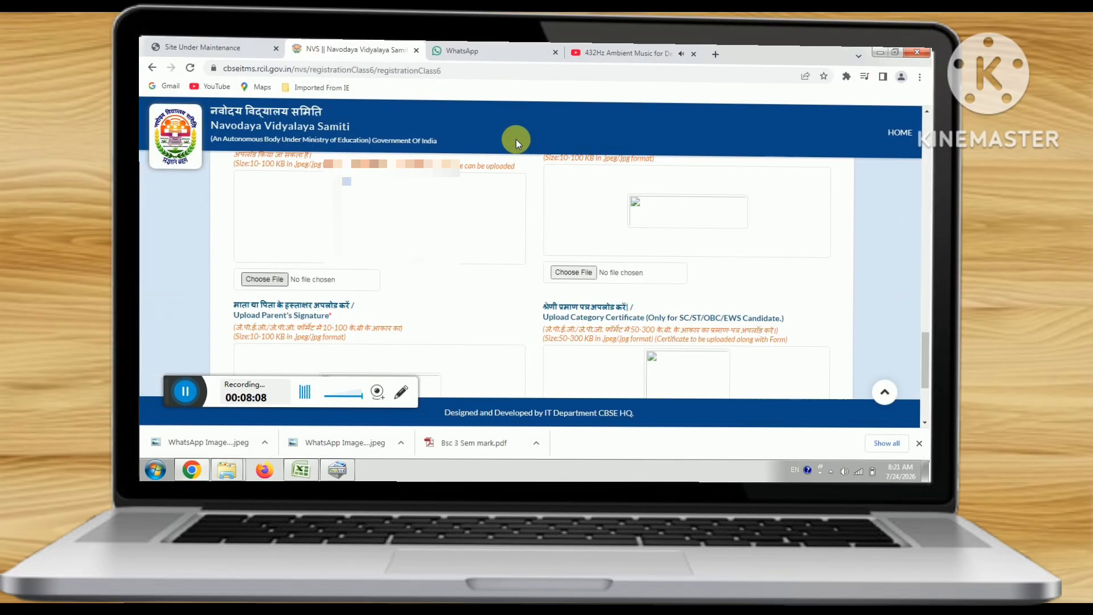
- Attach the student sign image as the candidate's signature
click(588, 277)
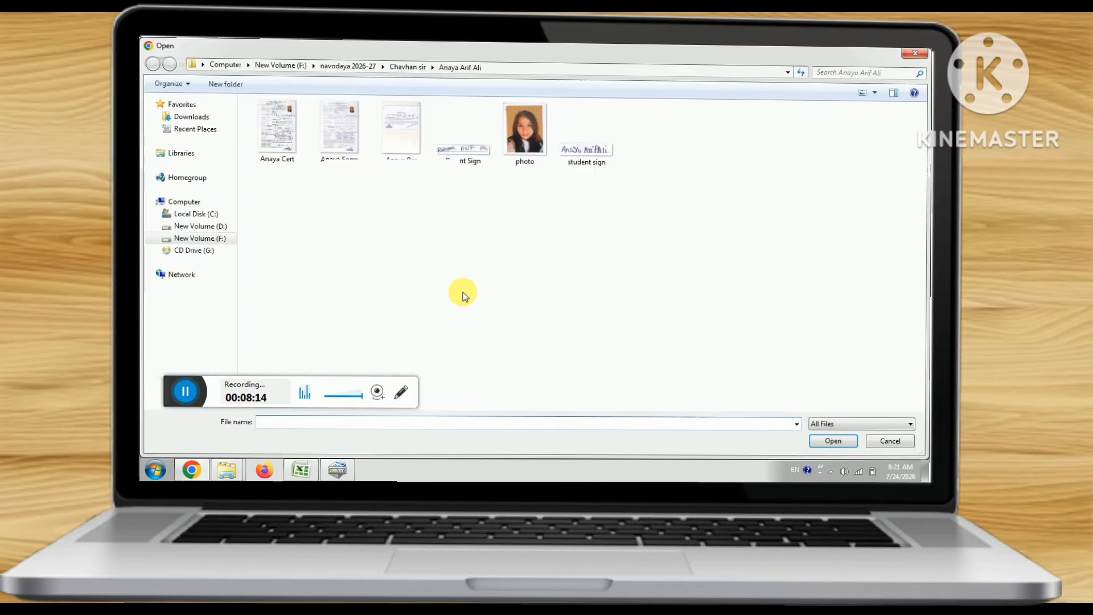
click(575, 151)
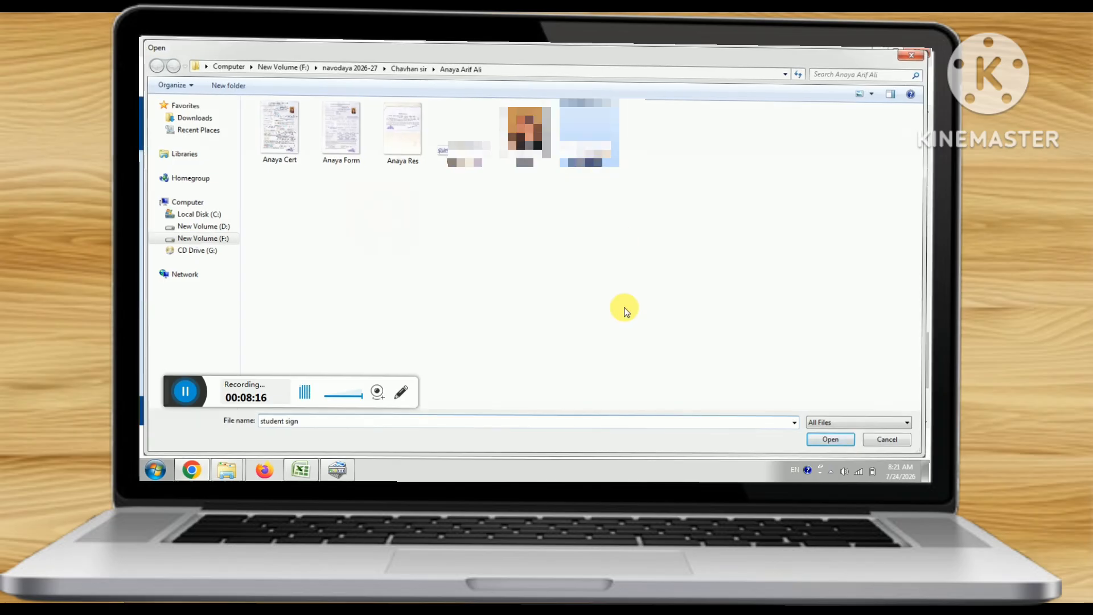
key(Return)
- Attach the Parent Sign image as the parent's signature
scroll(609, 313, down, 3)
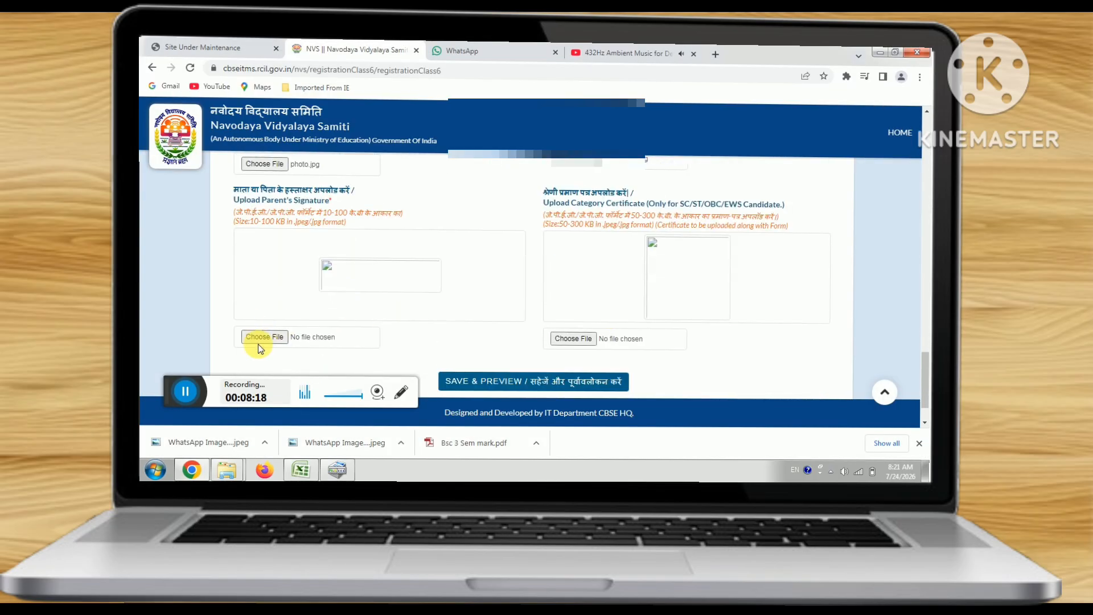
click(259, 339)
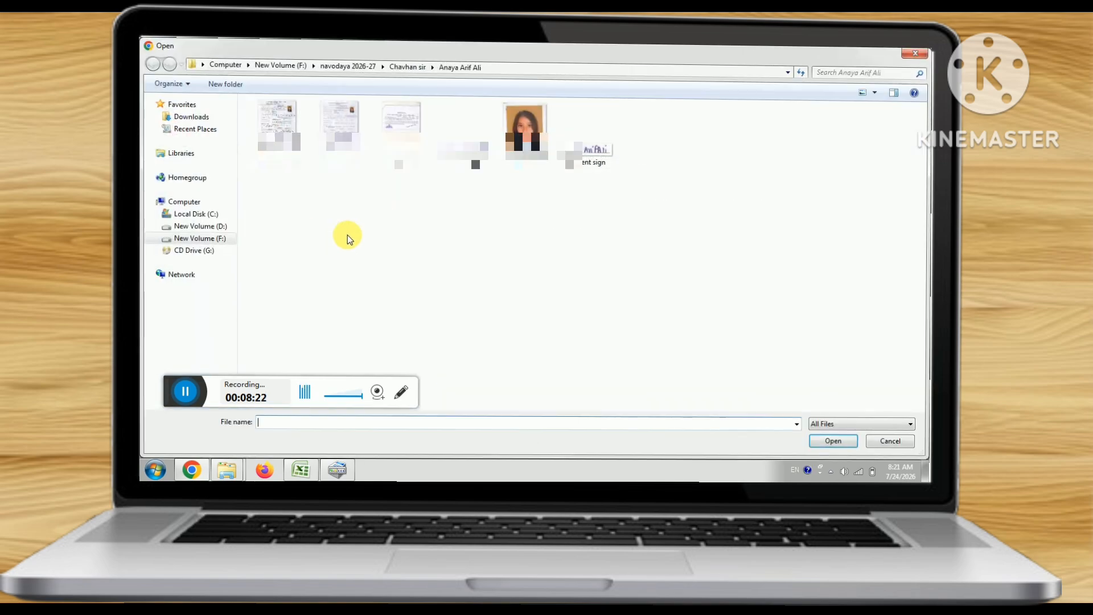
double_click(459, 149)
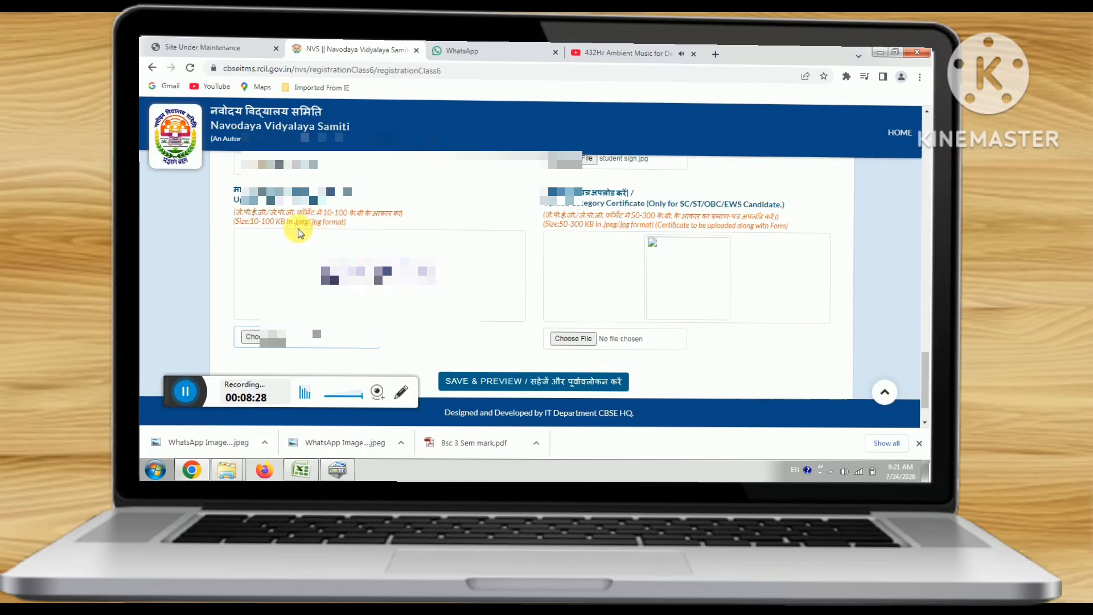
scroll(367, 239, up, 1)
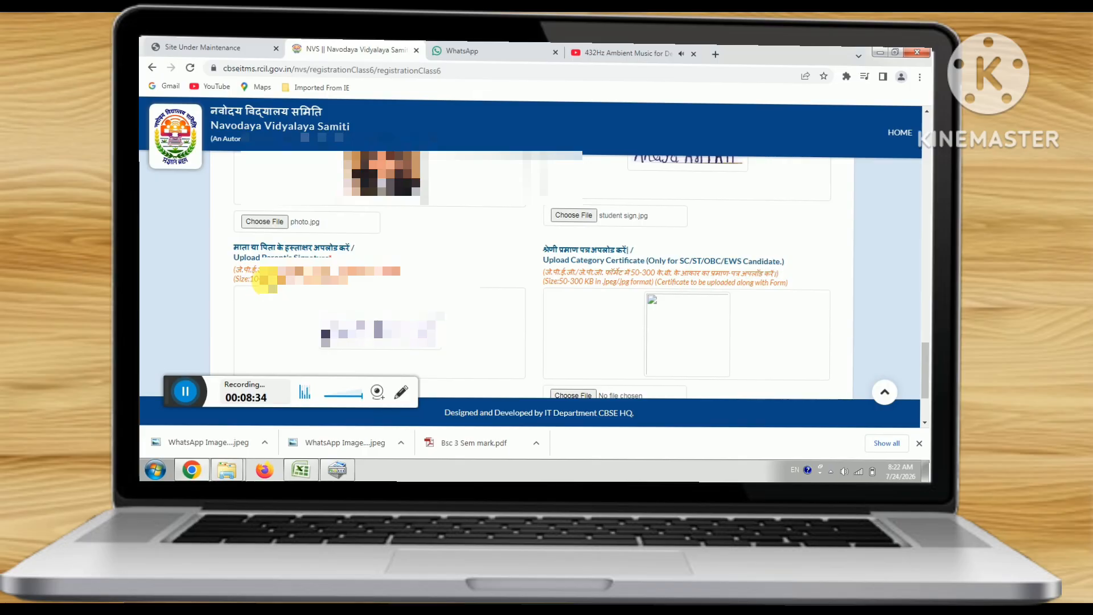
scroll(549, 303, down, 1)
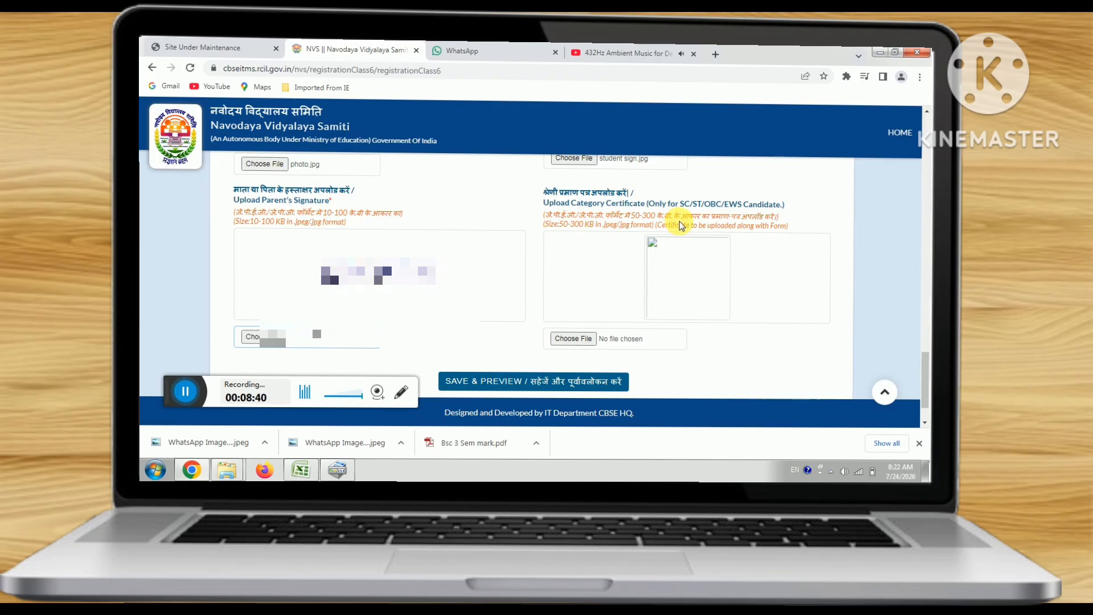
scroll(661, 239, up, 8)
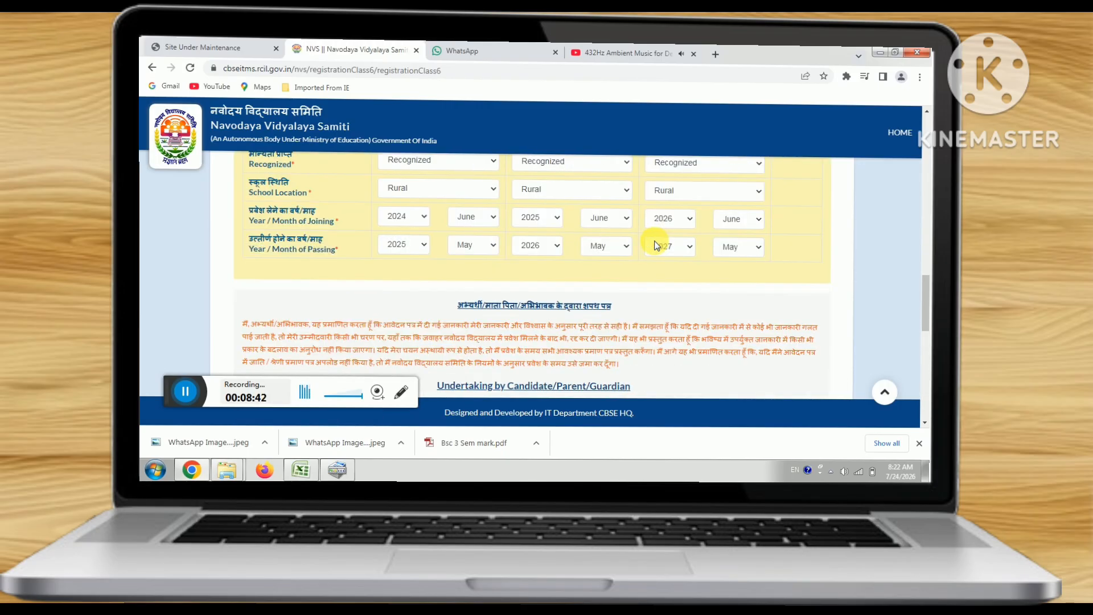
- Attach the certificate image as the category certificate, then SAVE & PREVIEW the form
scroll(655, 245, up, 10)
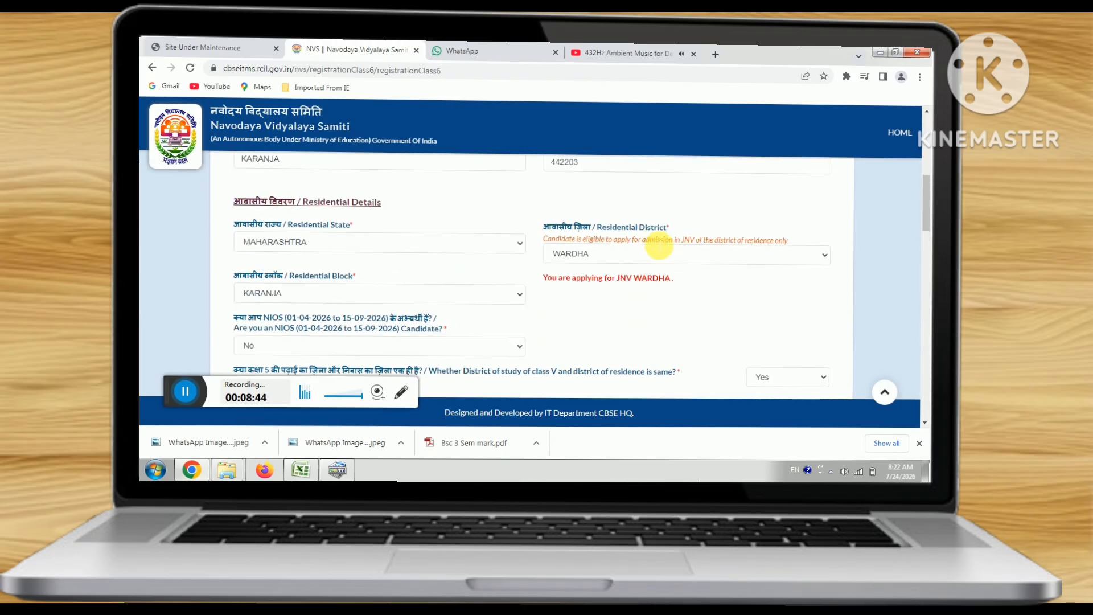
scroll(658, 246, up, 3)
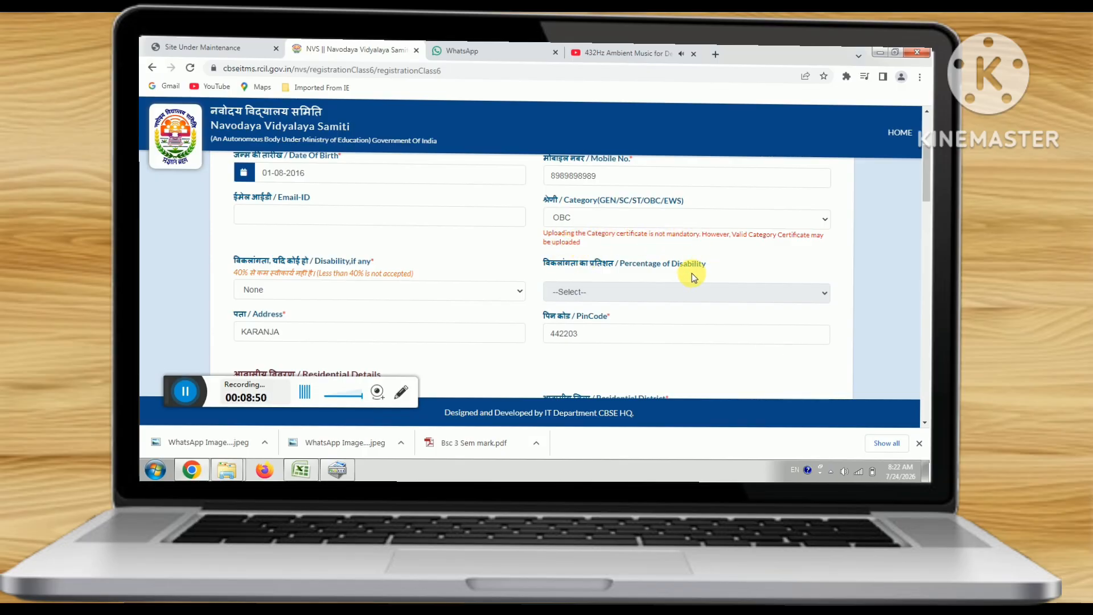
scroll(692, 279, down, 1)
scroll(692, 279, down, 20)
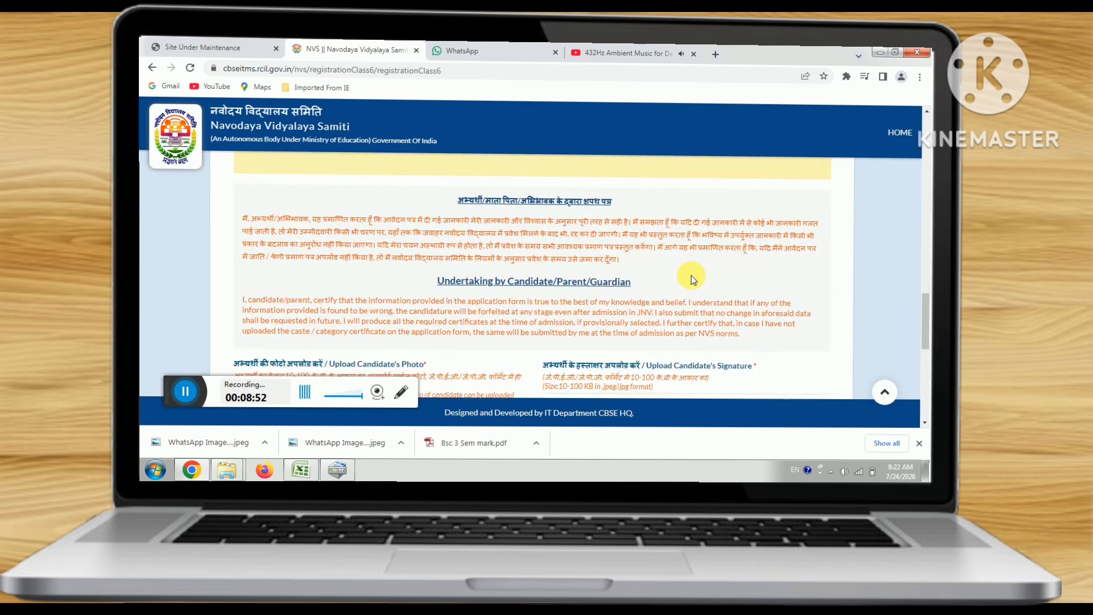
scroll(692, 279, down, 5)
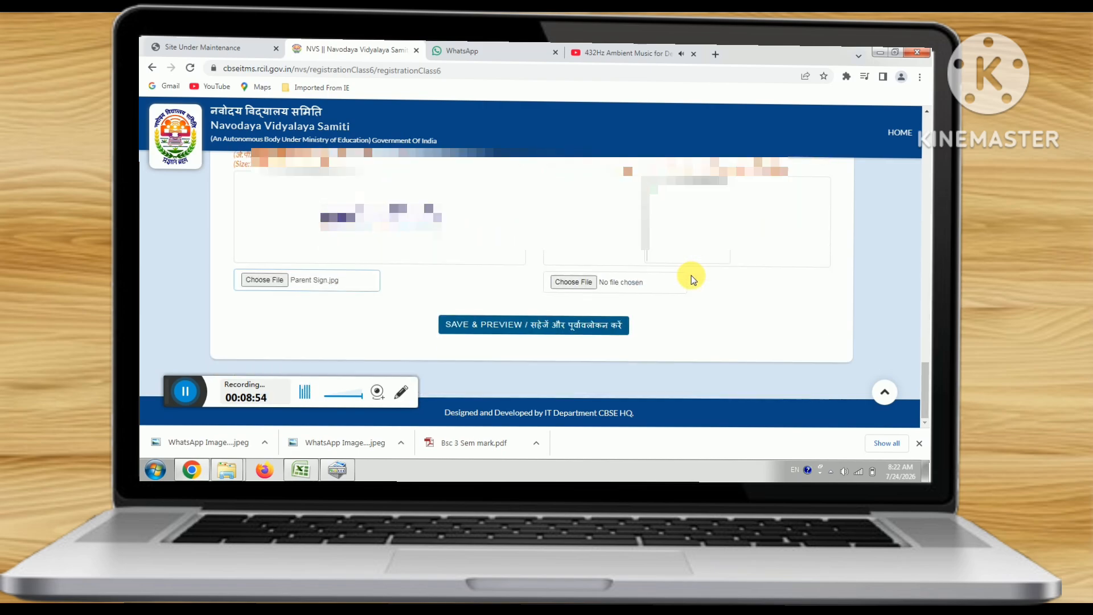
scroll(653, 268, up, 3)
scroll(654, 268, down, 2)
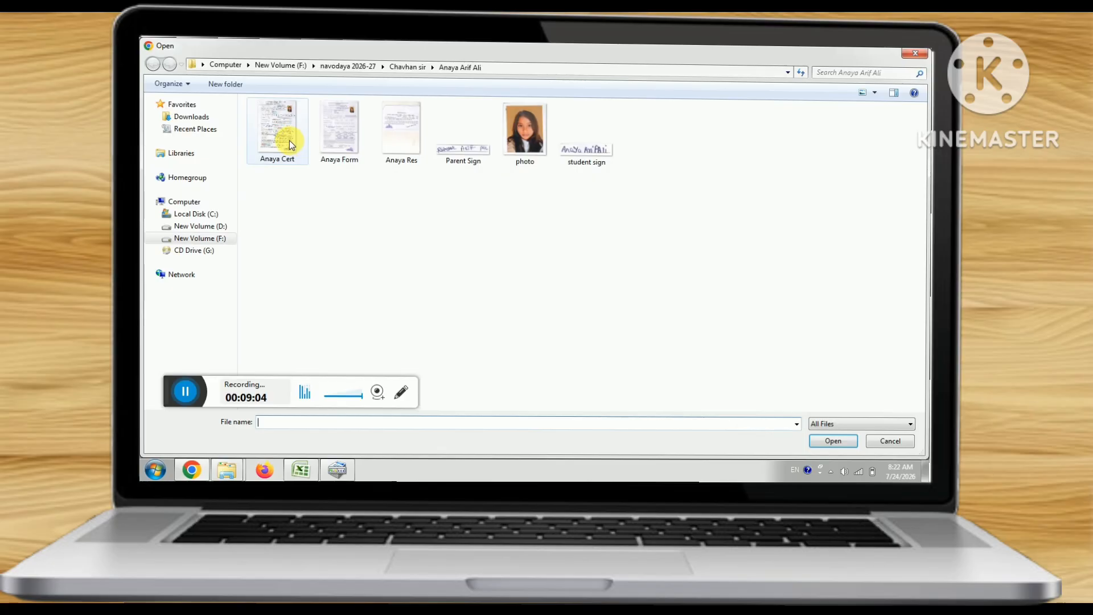
double_click(289, 140)
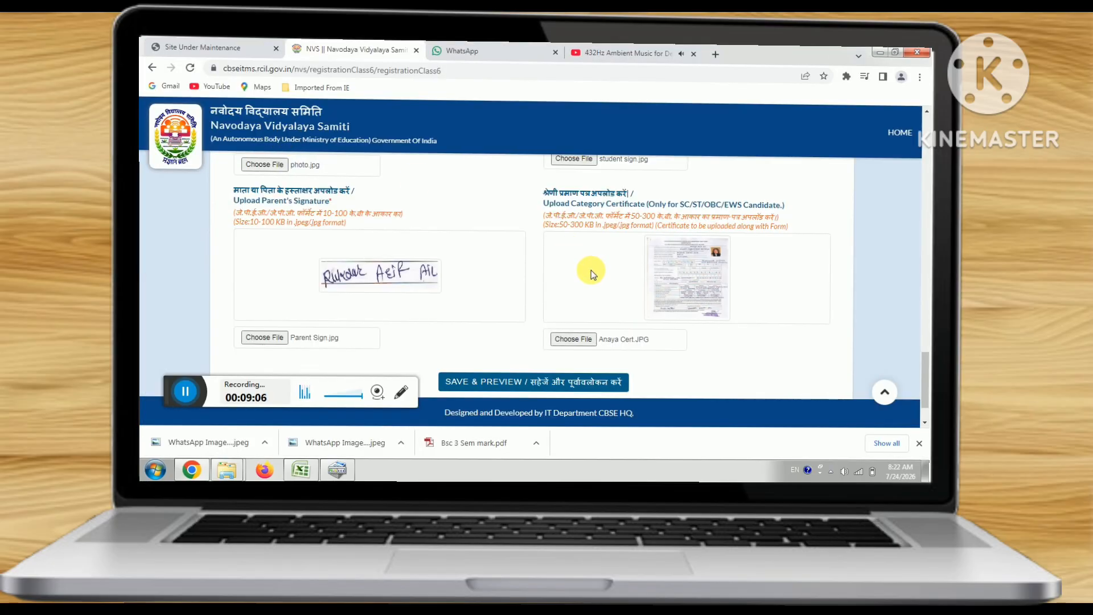
scroll(591, 270, down, 1)
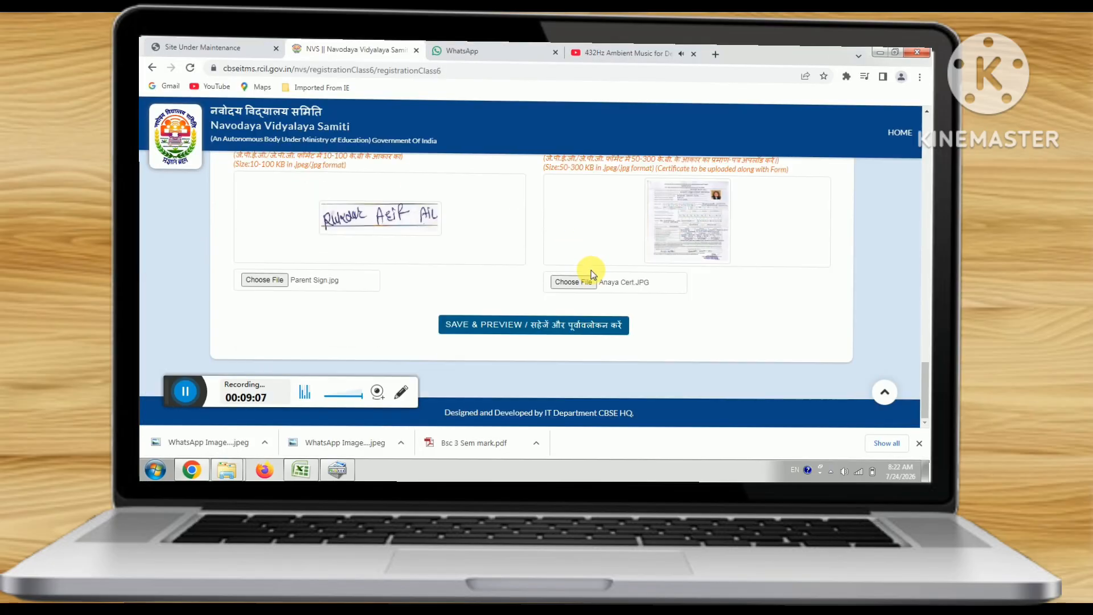
click(516, 331)
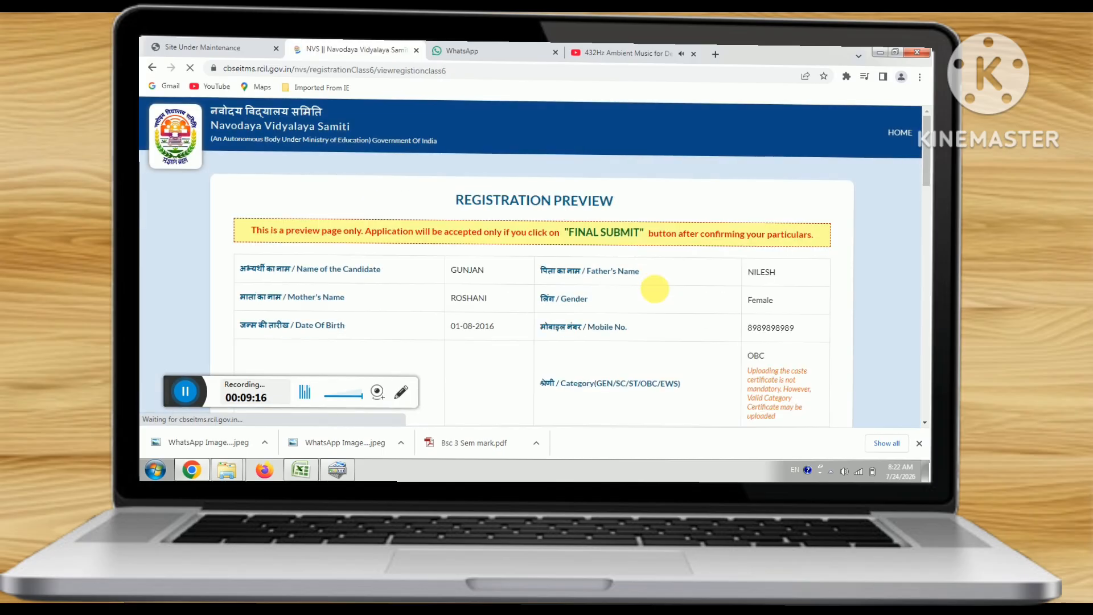
- Scroll through the Registration Preview down to the EDIT and FINAL SUBMIT buttons
scroll(658, 291, down, 10)
scroll(658, 293, down, 5)
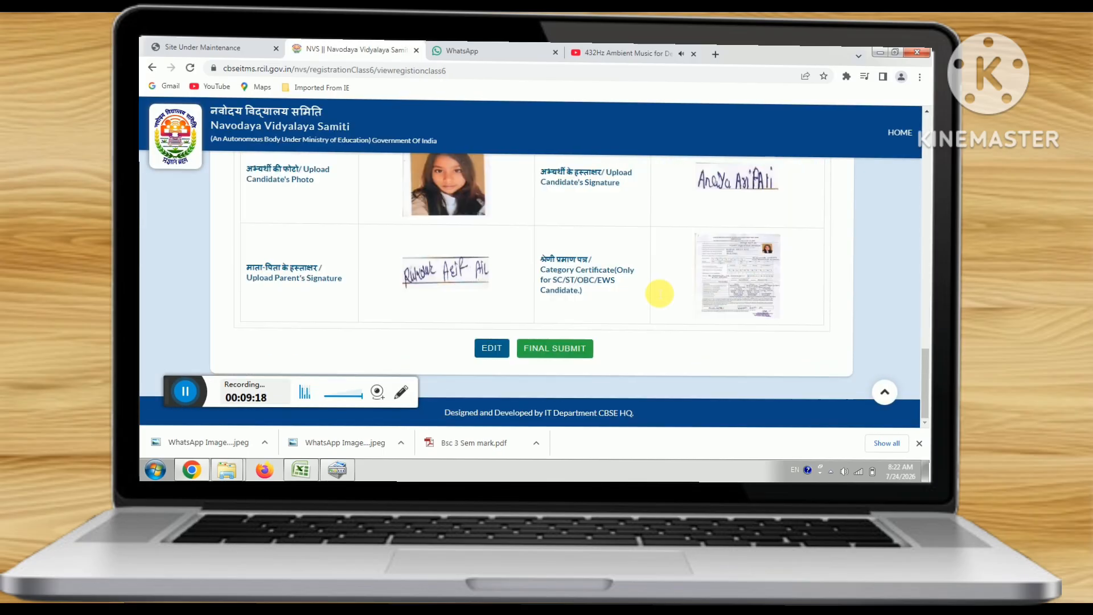
scroll(640, 293, up, 10)
scroll(640, 293, down, 10)
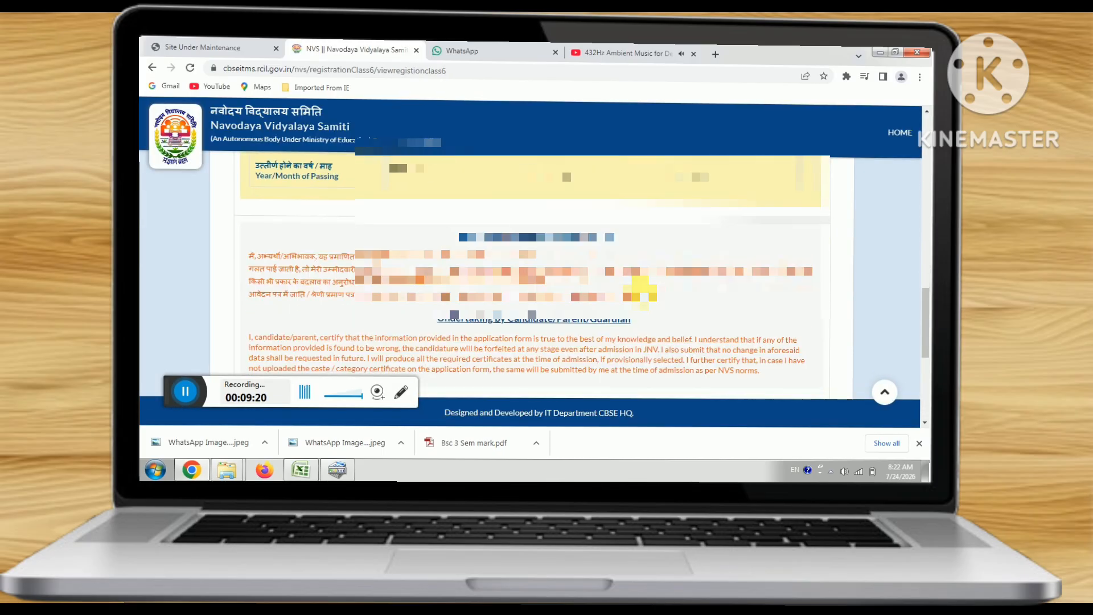